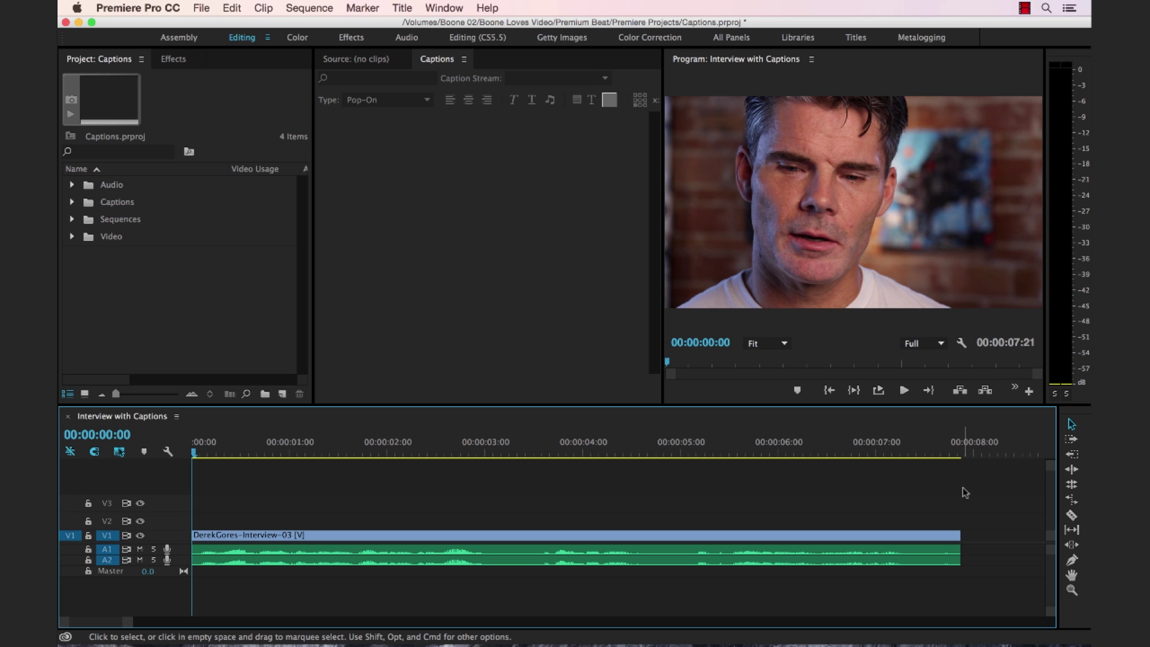
Step: Preview the interview, then start a new Captions item with 1920x1080 23.976 fps video settings
key("space")
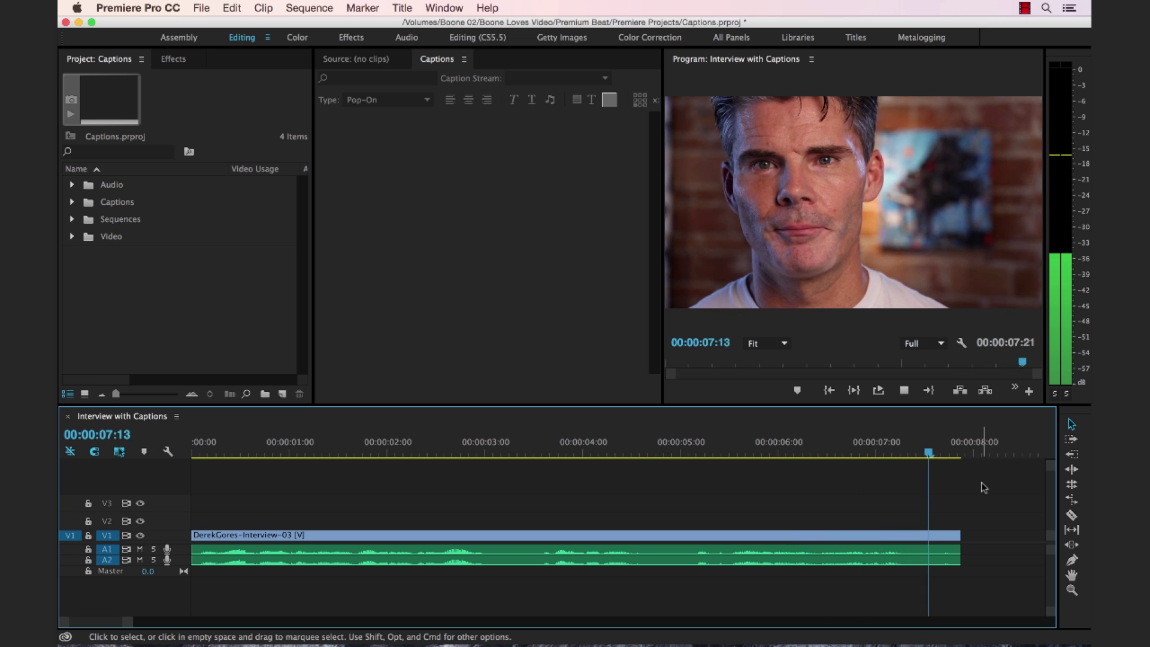
key("Home")
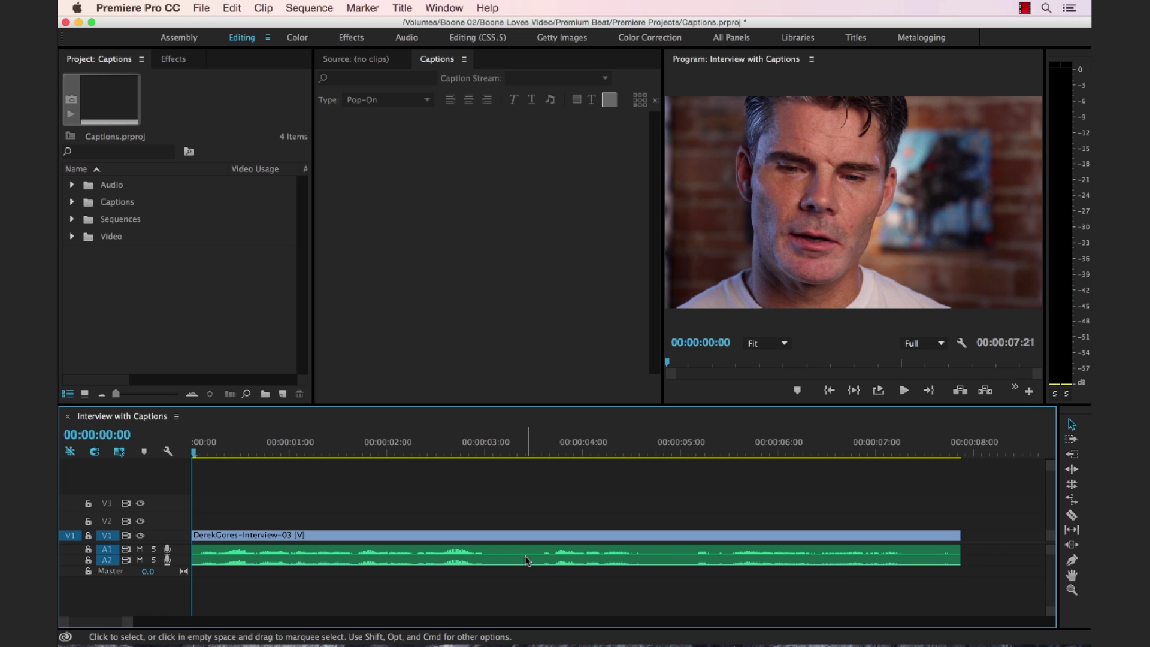
left_click(282, 395)
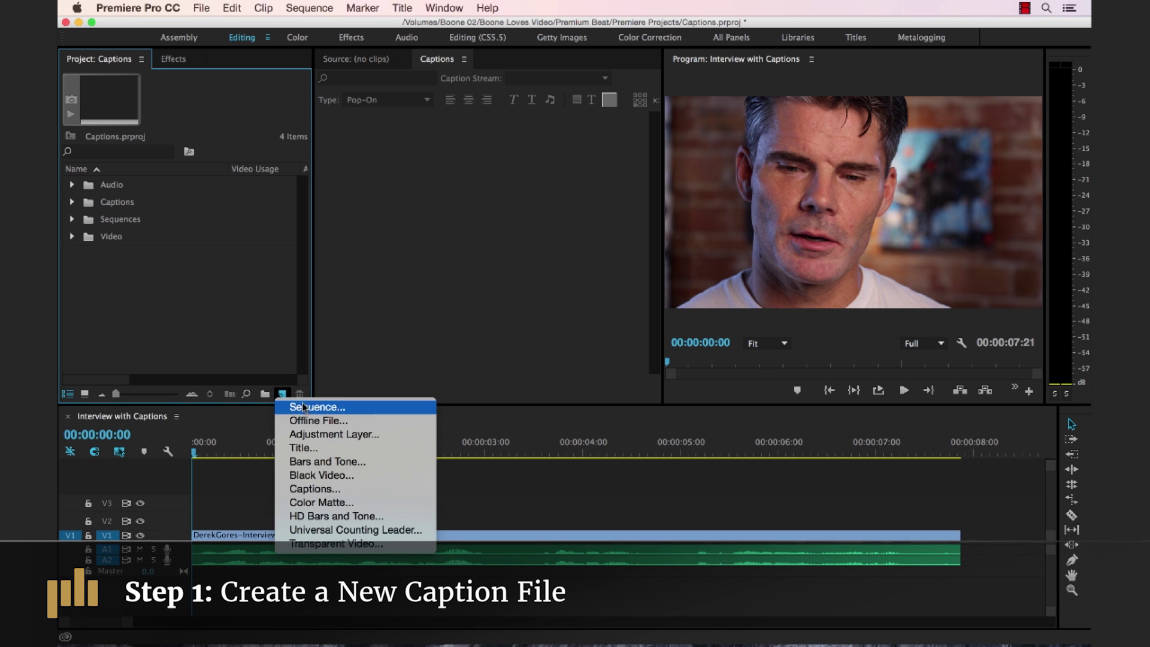
left_click(316, 489)
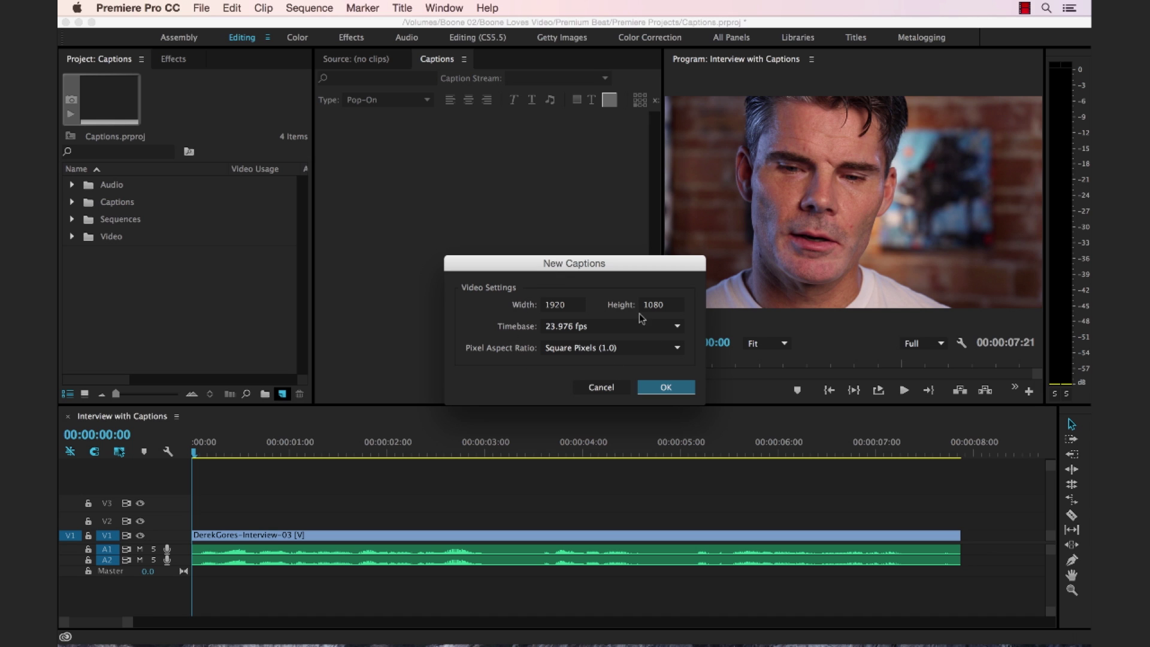
left_click(666, 388)
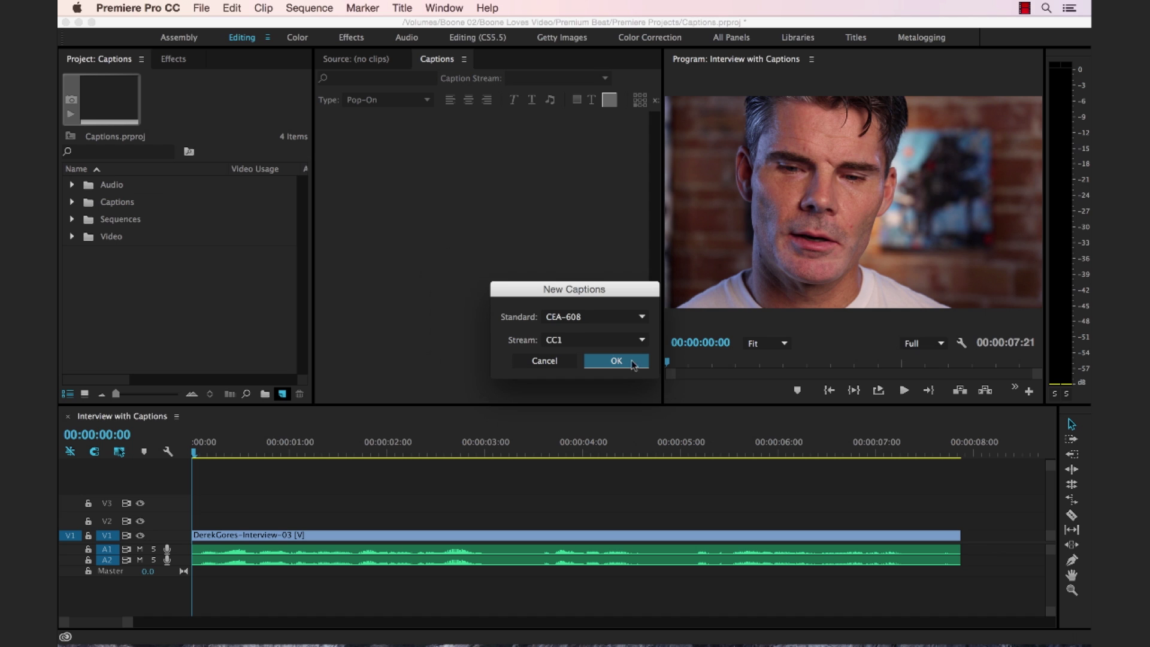
Step: Choose the CEA-708 caption standard on stream Service 1 and create the captions item
left_click(600, 319)
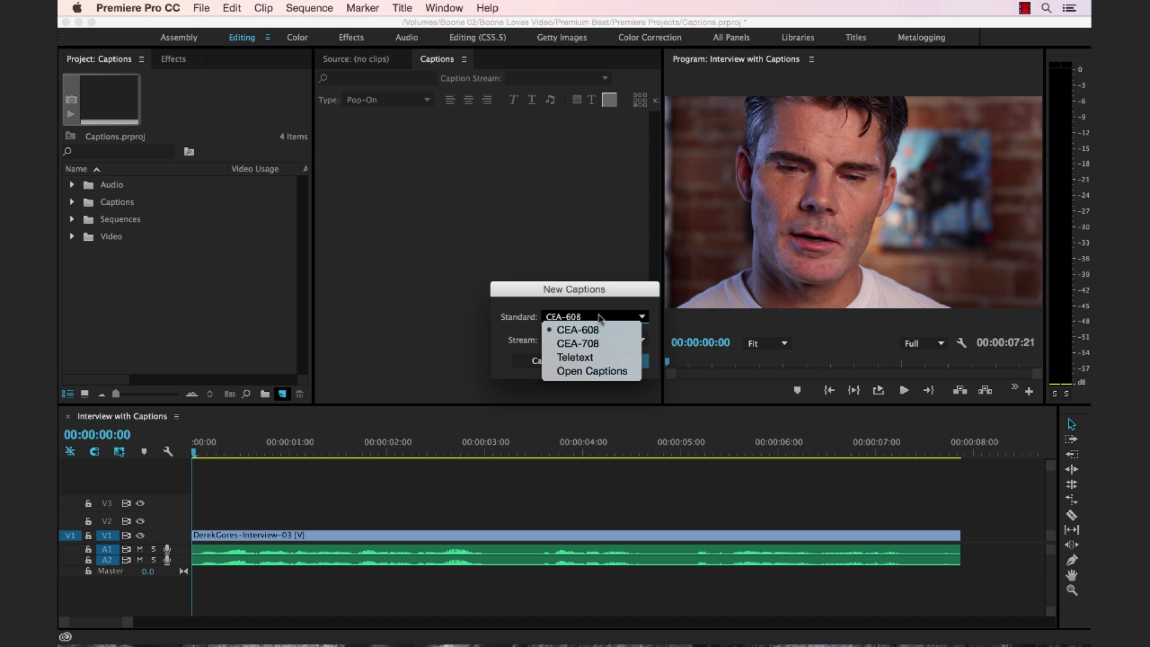
left_click(608, 344)
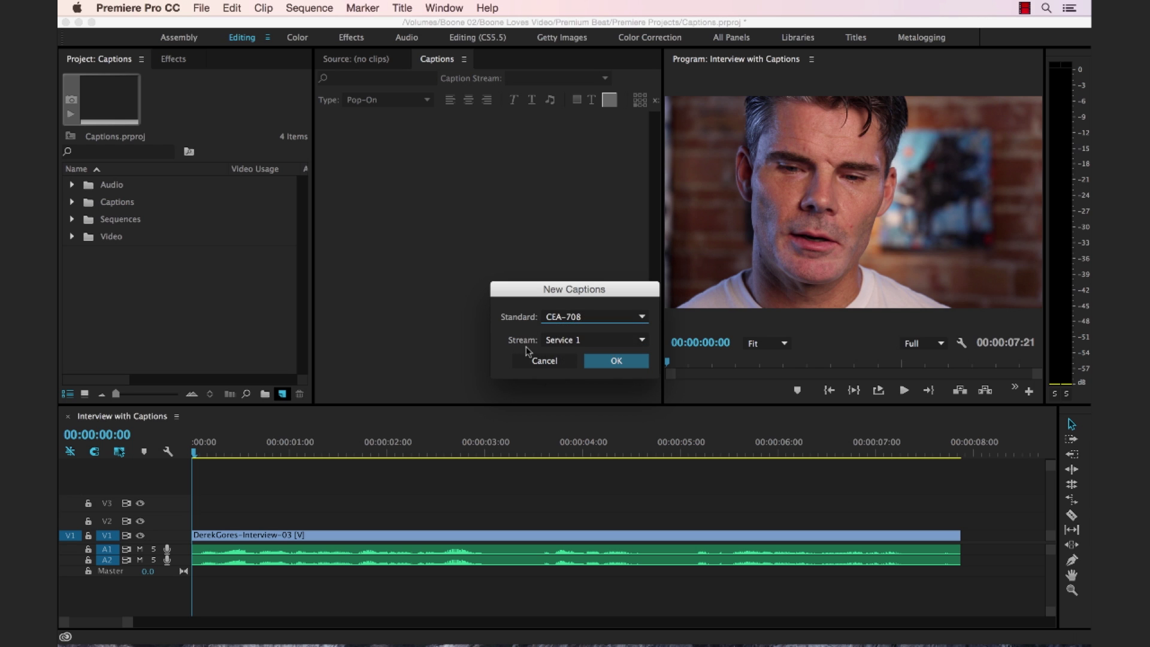
left_click(576, 340)
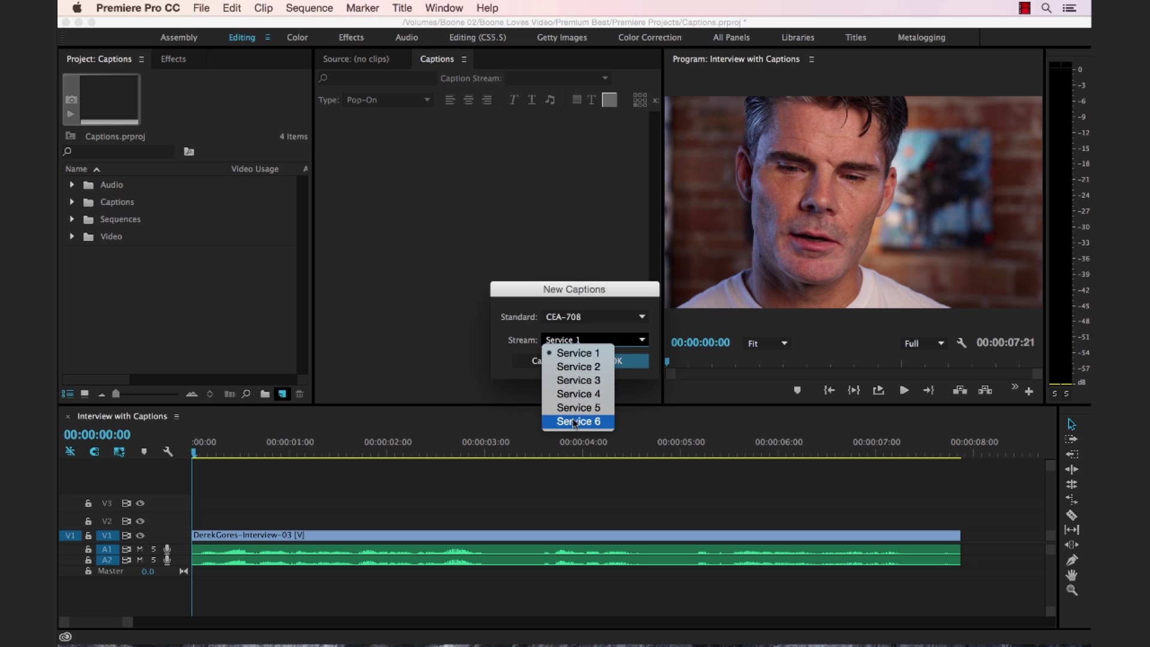
left_click(527, 351)
left_click(610, 360)
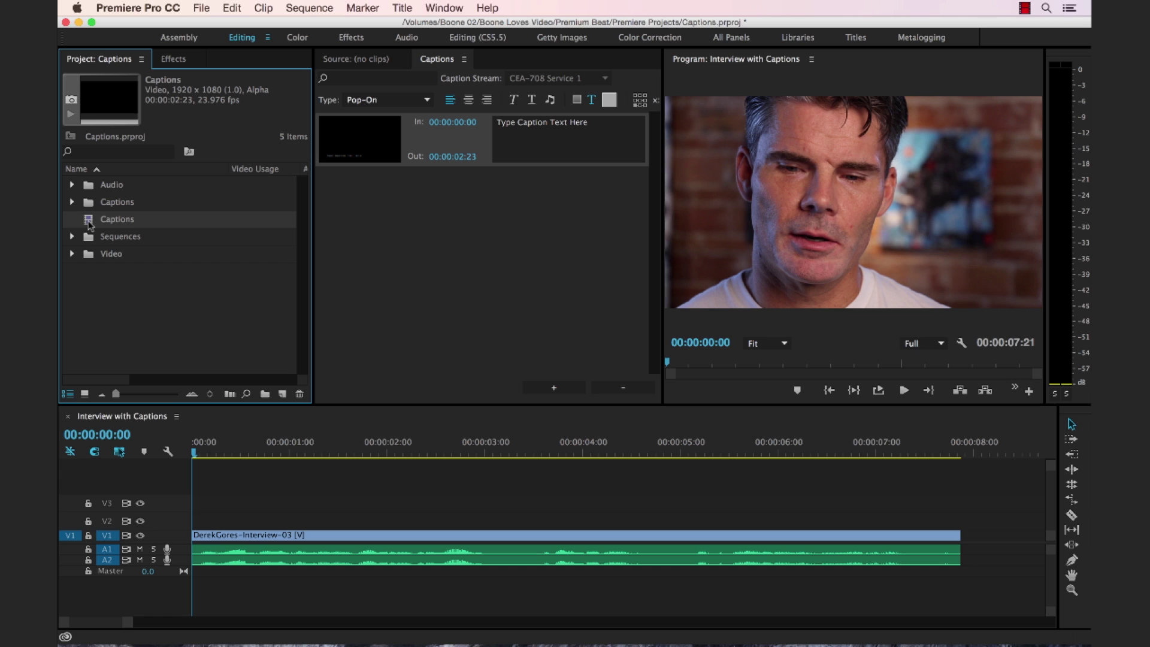
Step: Rename the Captions item to 'Closed Captions'
left_click(111, 220)
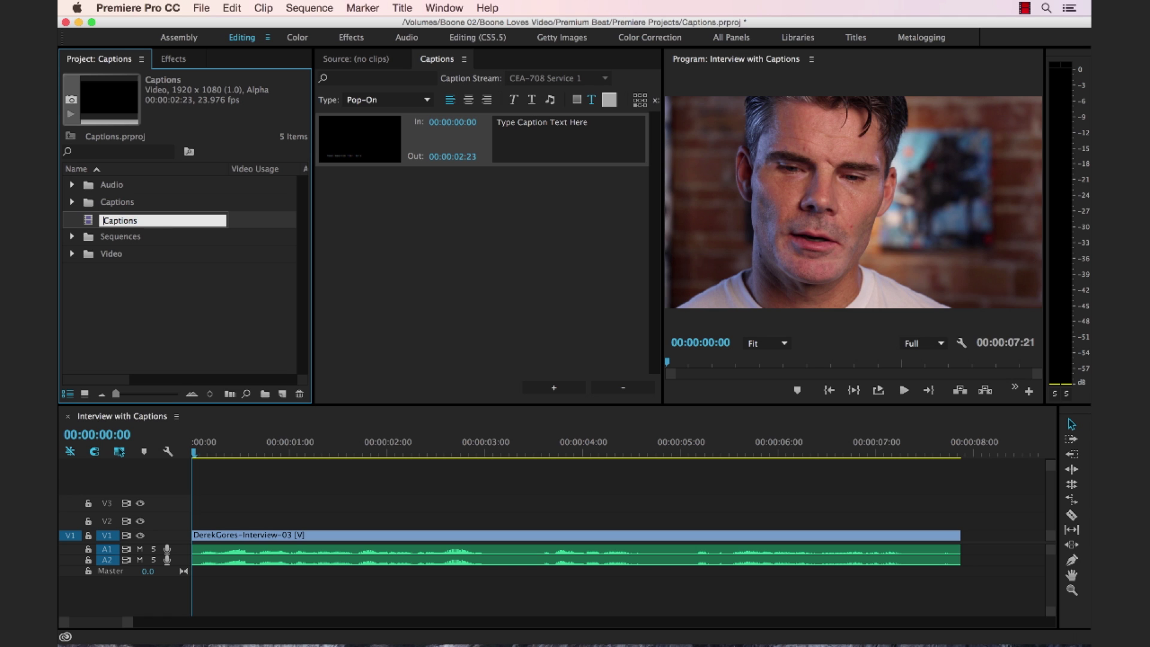
type("Closed")
key("Tab")
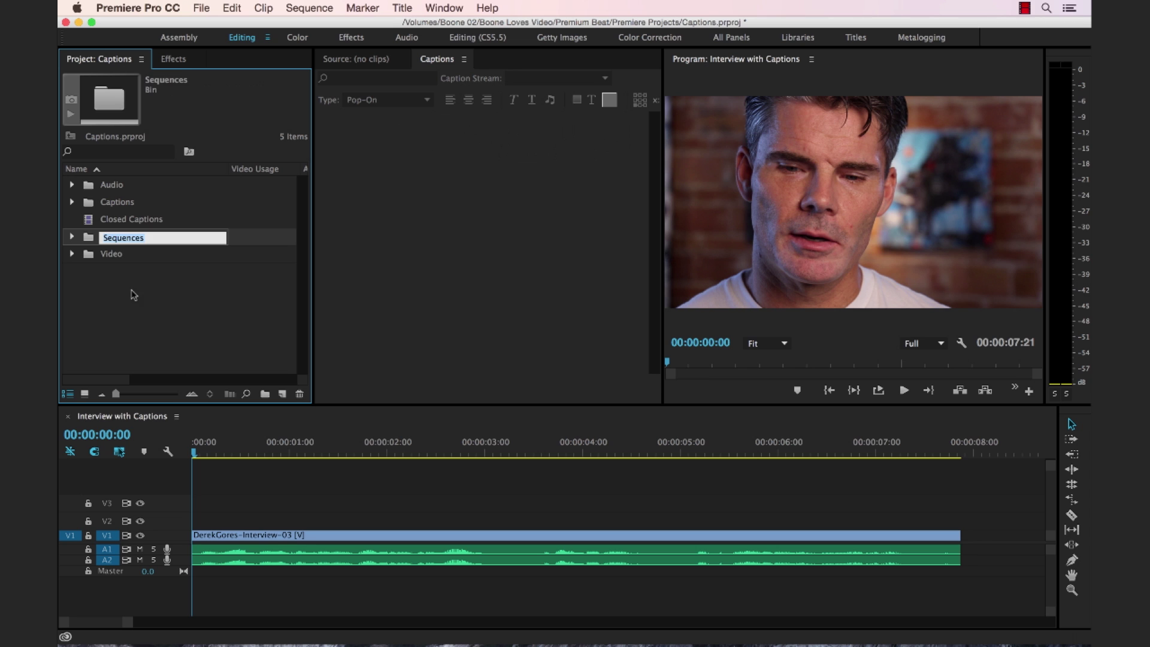
left_click(133, 294)
Step: Place Closed Captions on V2 at the sequence start and enlarge the Program monitor
left_click(91, 222)
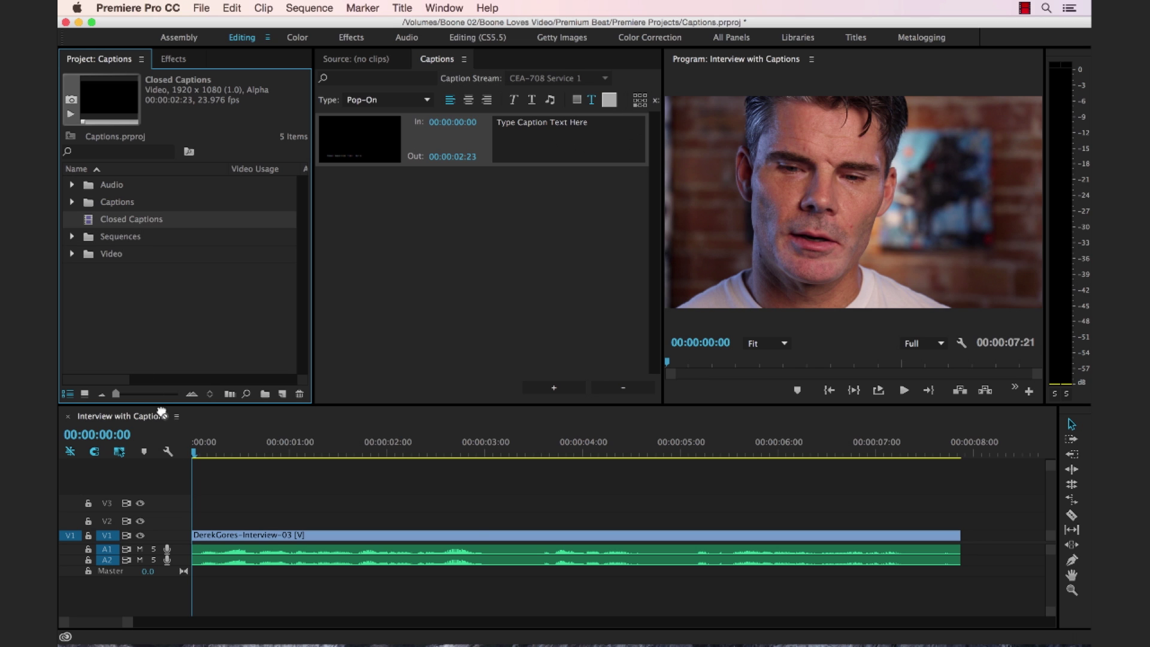
left_click_drag(161, 412, 191, 519)
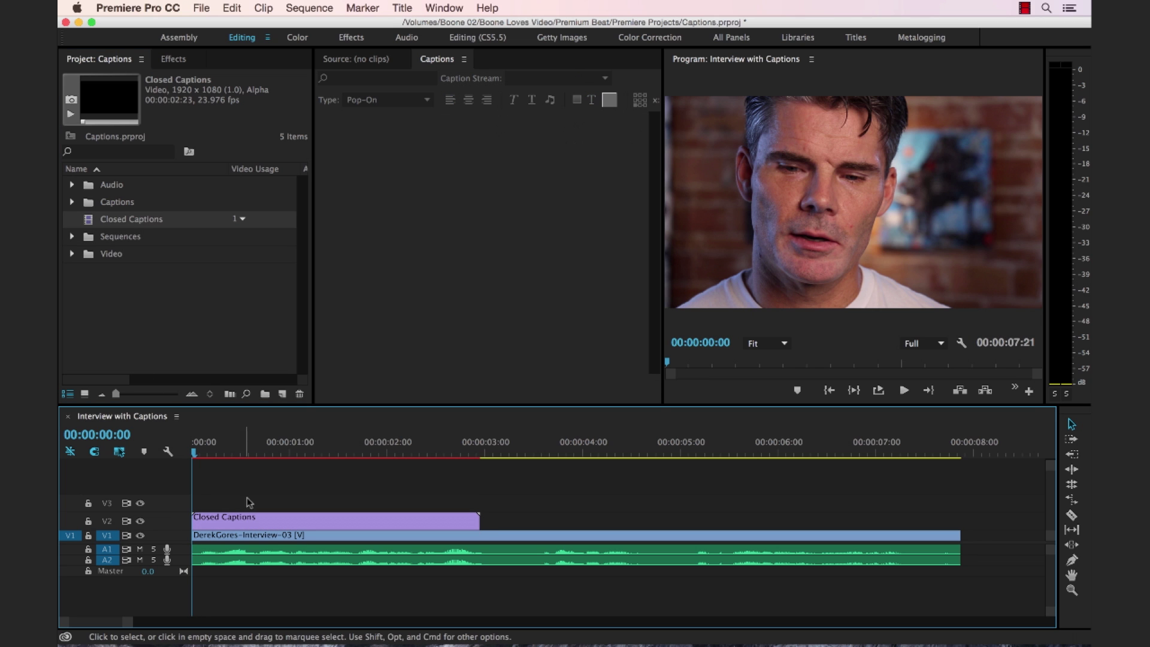
left_click(220, 449)
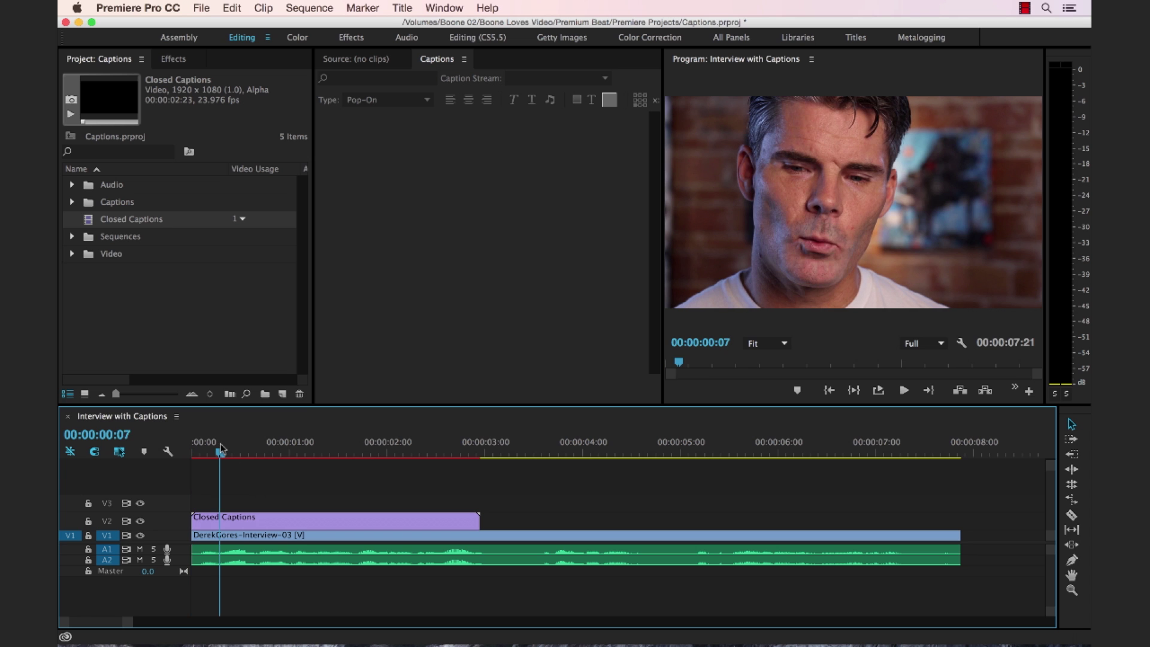
left_click(236, 449)
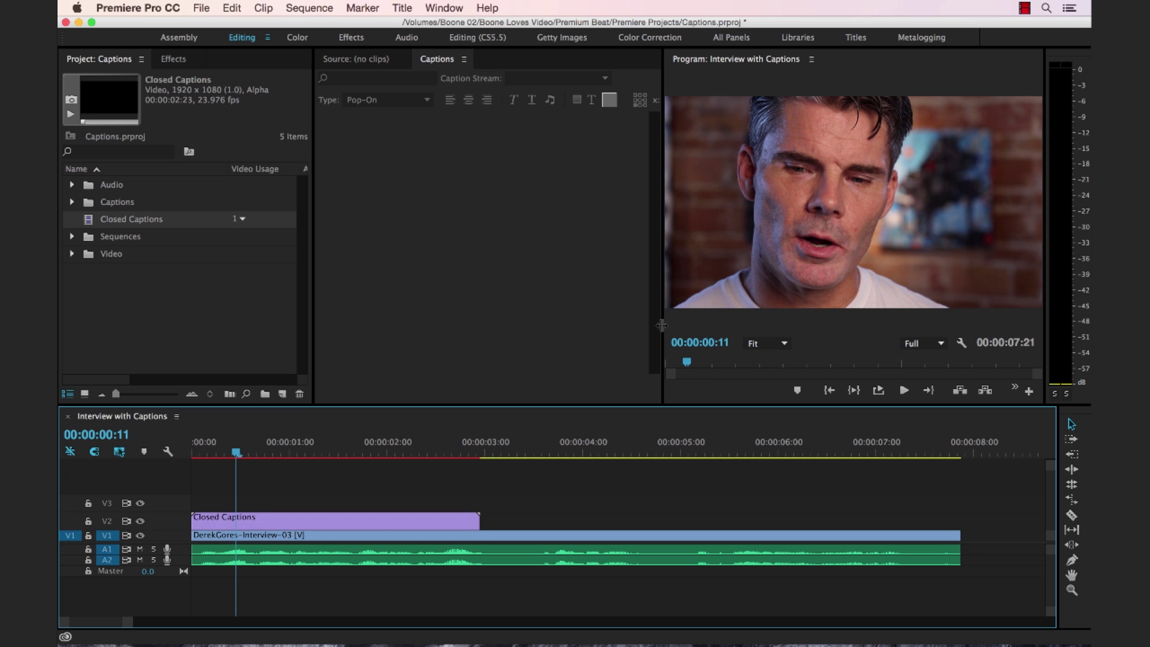
left_click_drag(662, 325, 583, 320)
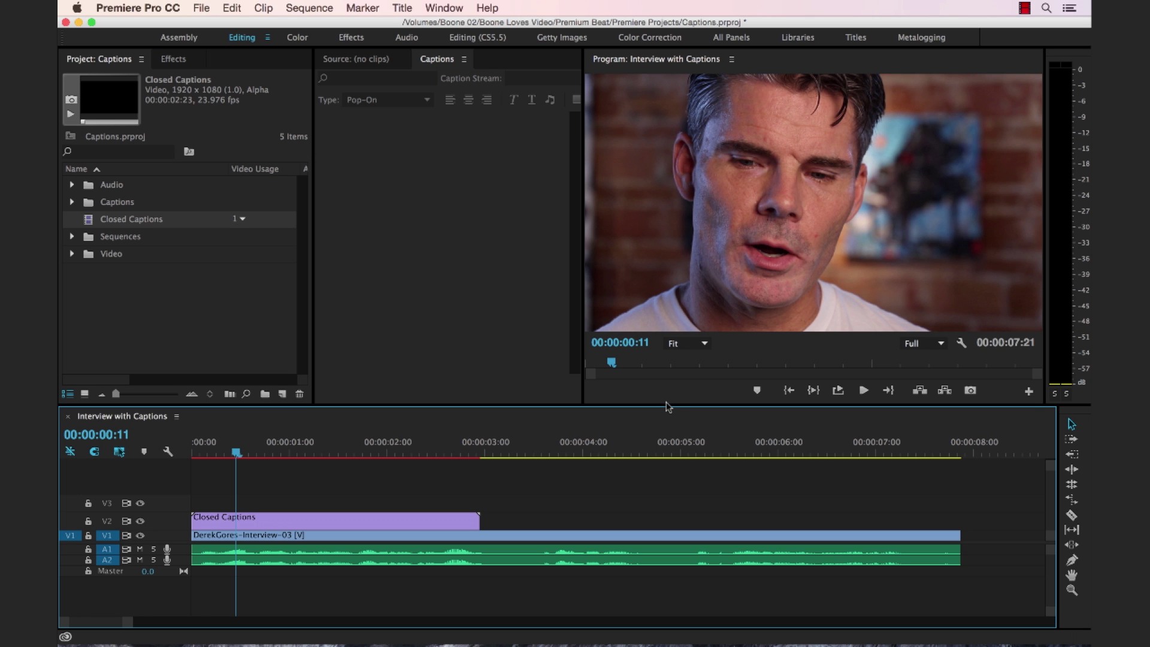
left_click_drag(667, 405, 659, 448)
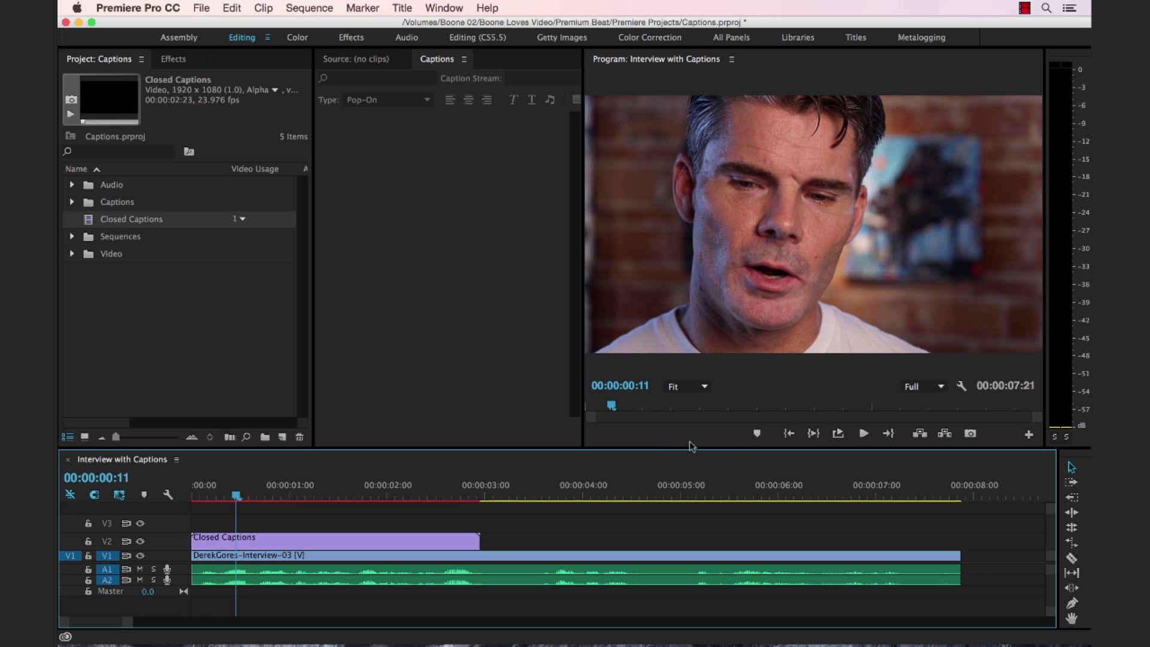
Step: Enable Closed Captions Display in the Program monitor
left_click(961, 387)
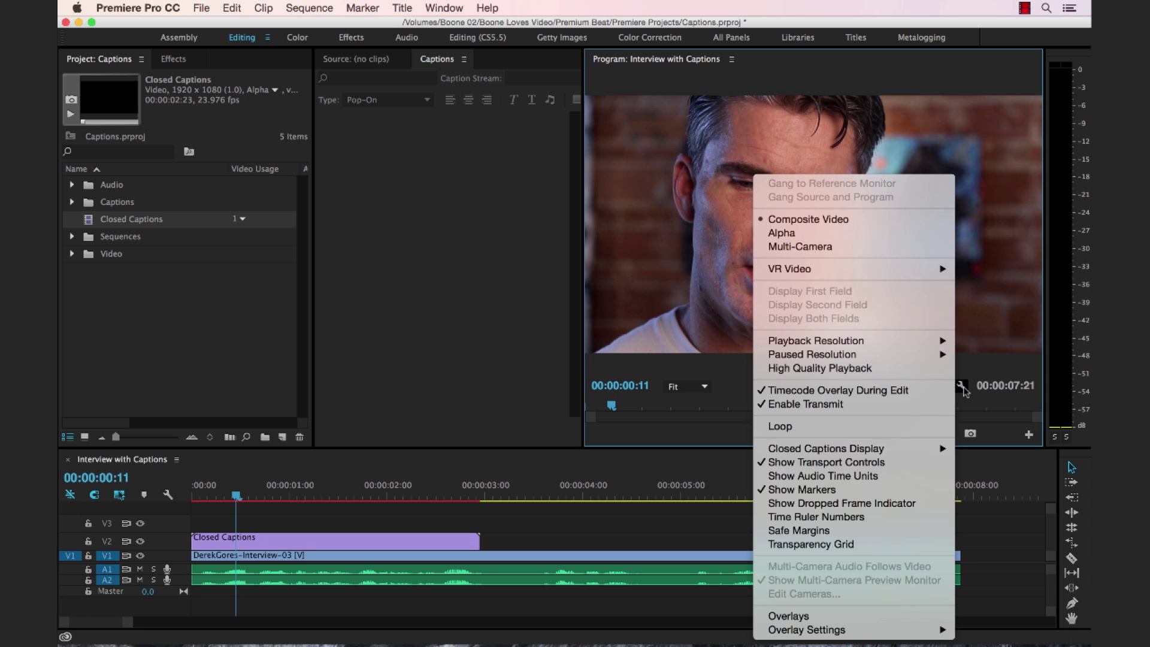
mouse_move(864, 453)
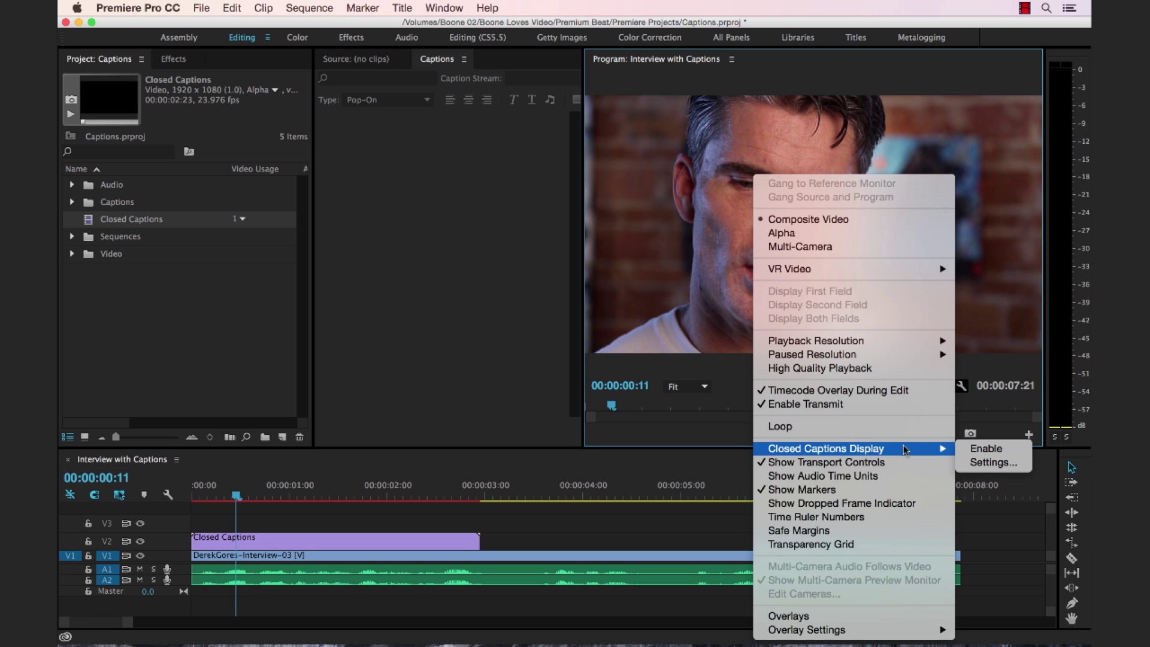
left_click(983, 449)
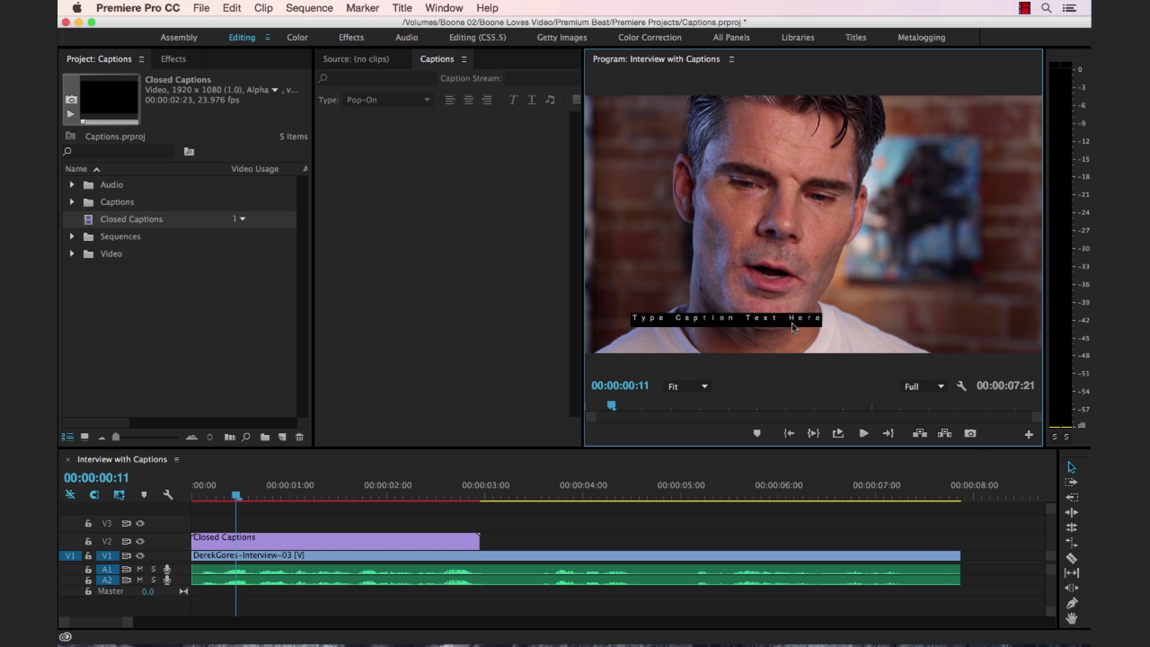
Step: Keep CEA-708 as the caption display standard and load the caption clip for editing
left_click(961, 386)
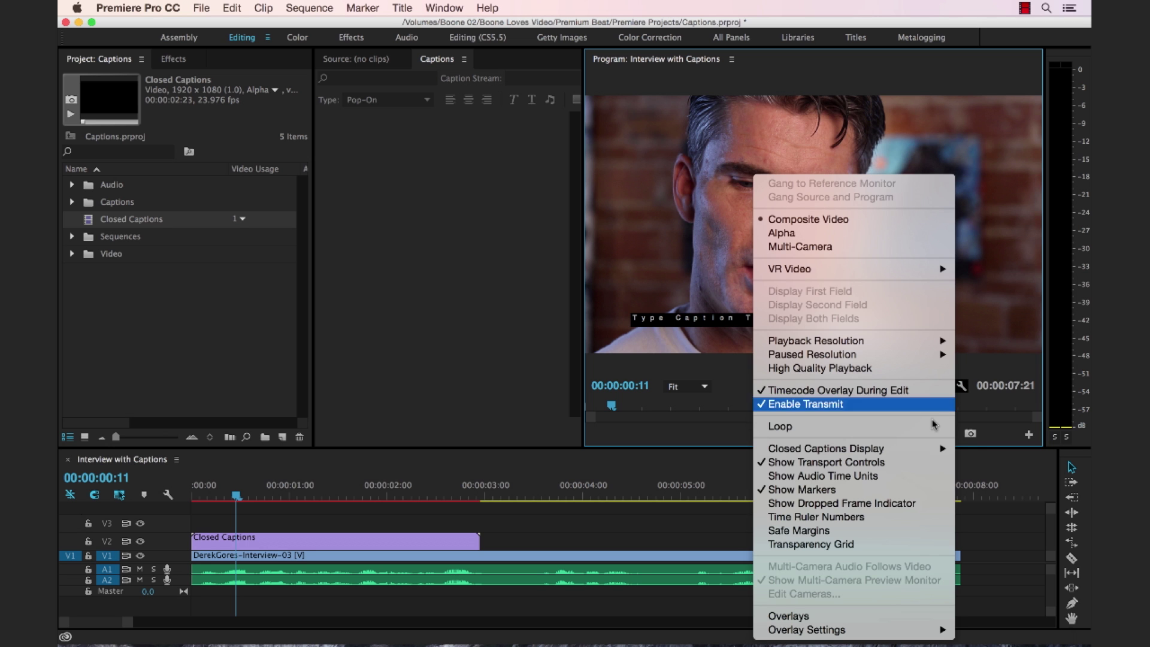
mouse_move(934, 449)
left_click(982, 463)
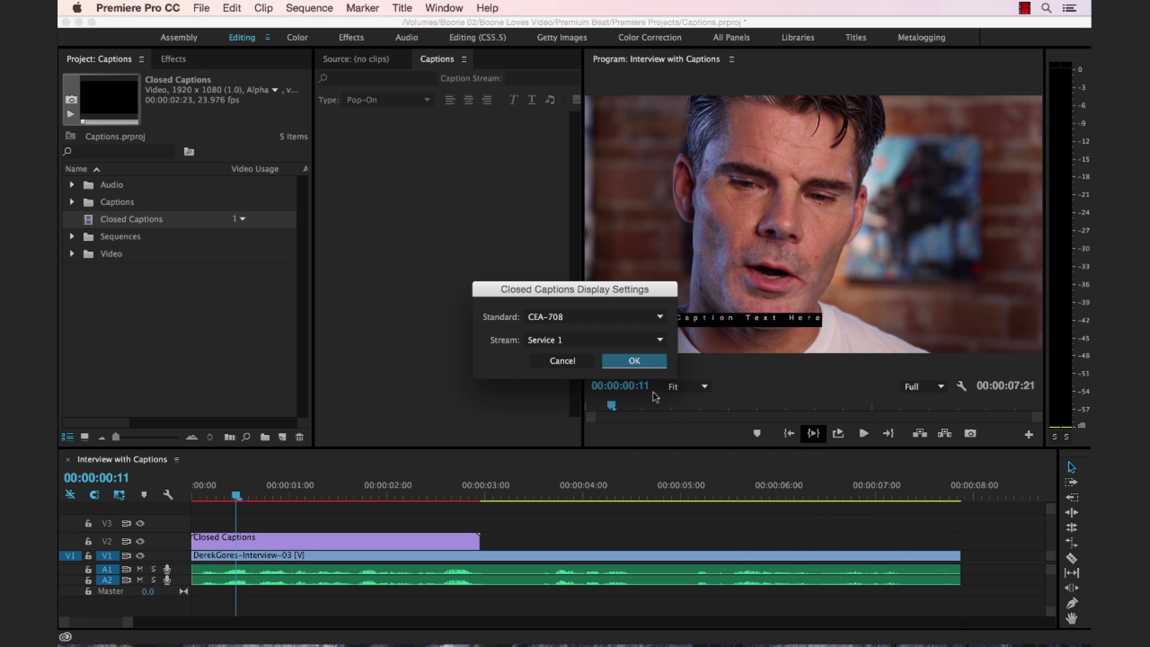
left_click(620, 317)
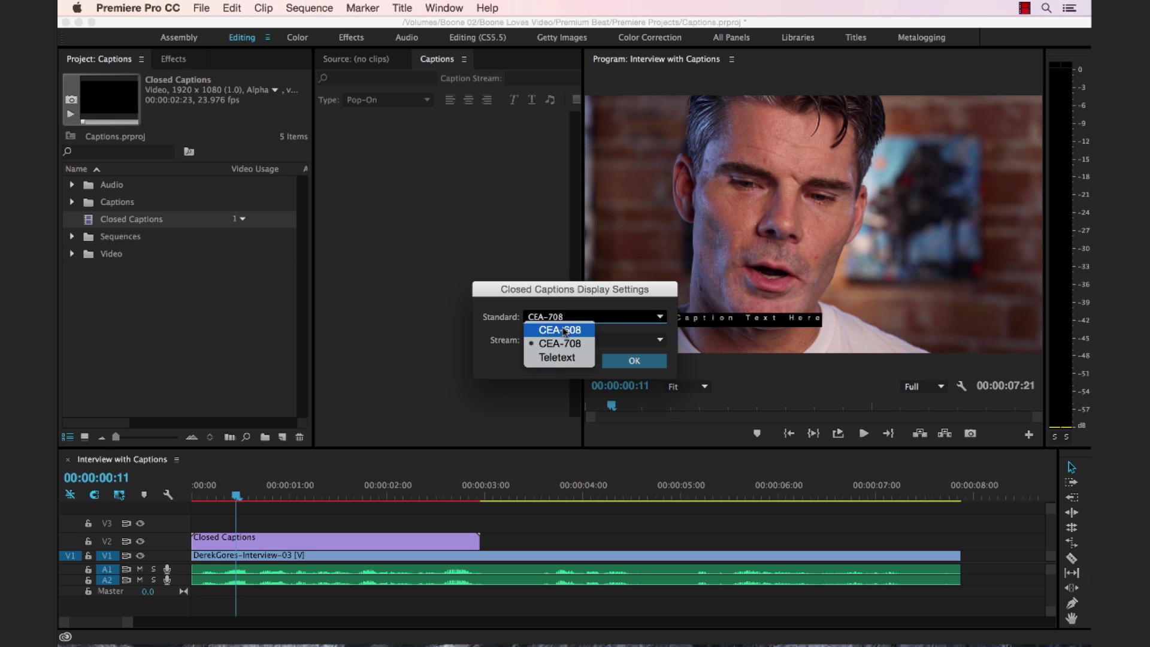
left_click(634, 361)
left_click(634, 360)
left_click(445, 542)
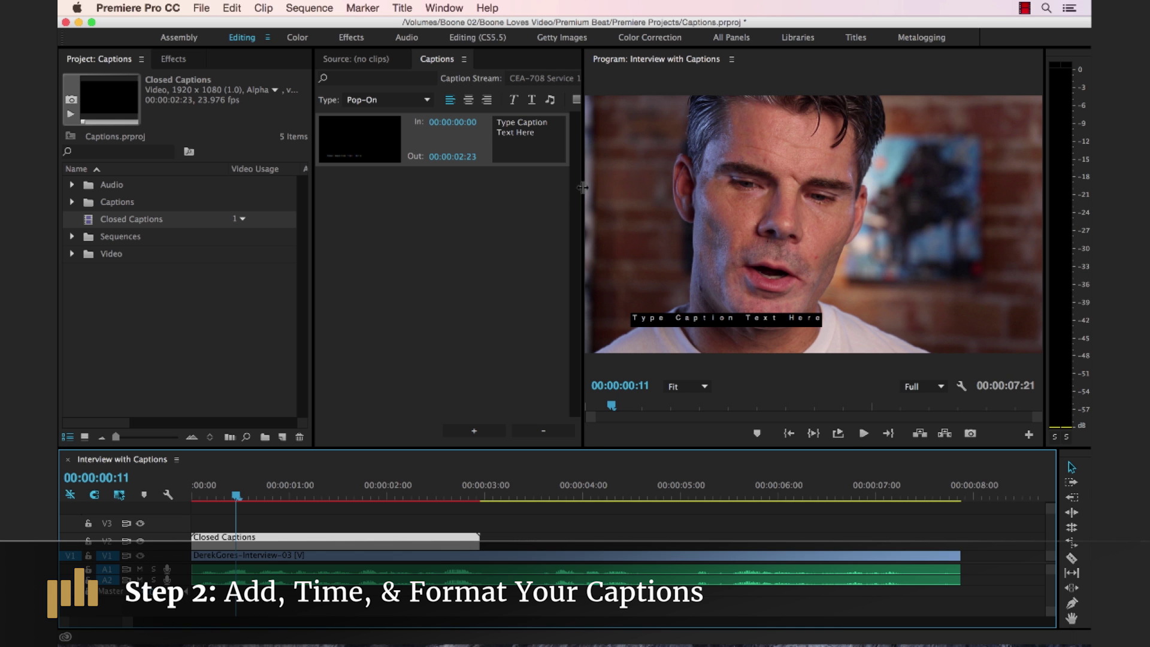
left_click_drag(582, 188, 717, 176)
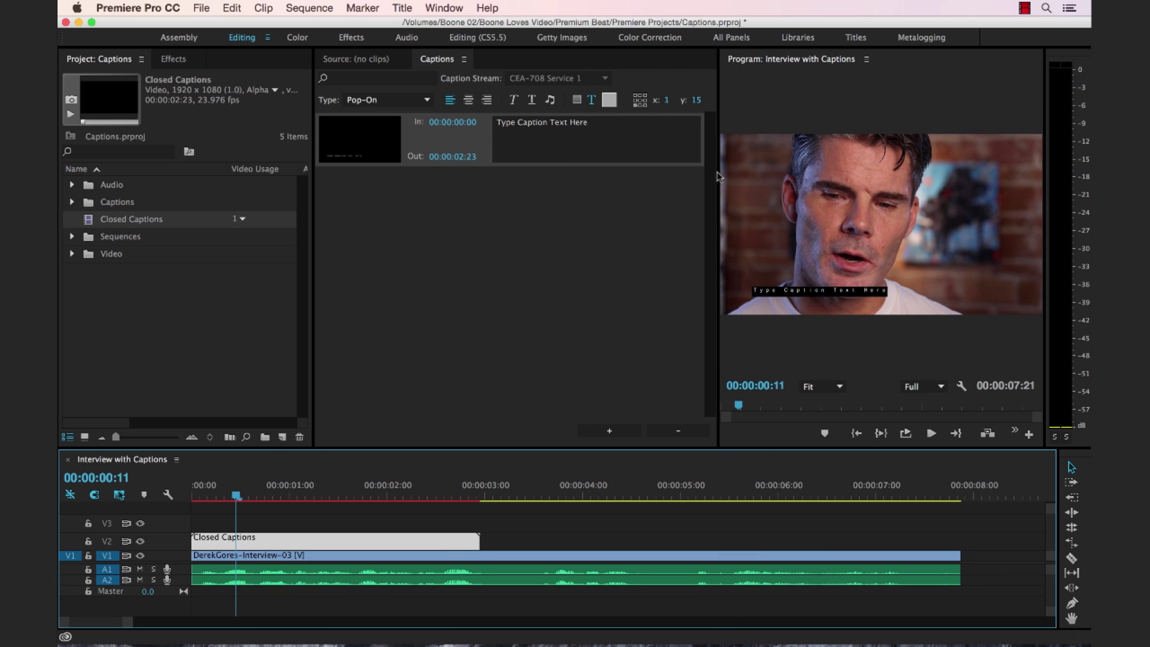
left_click(453, 9)
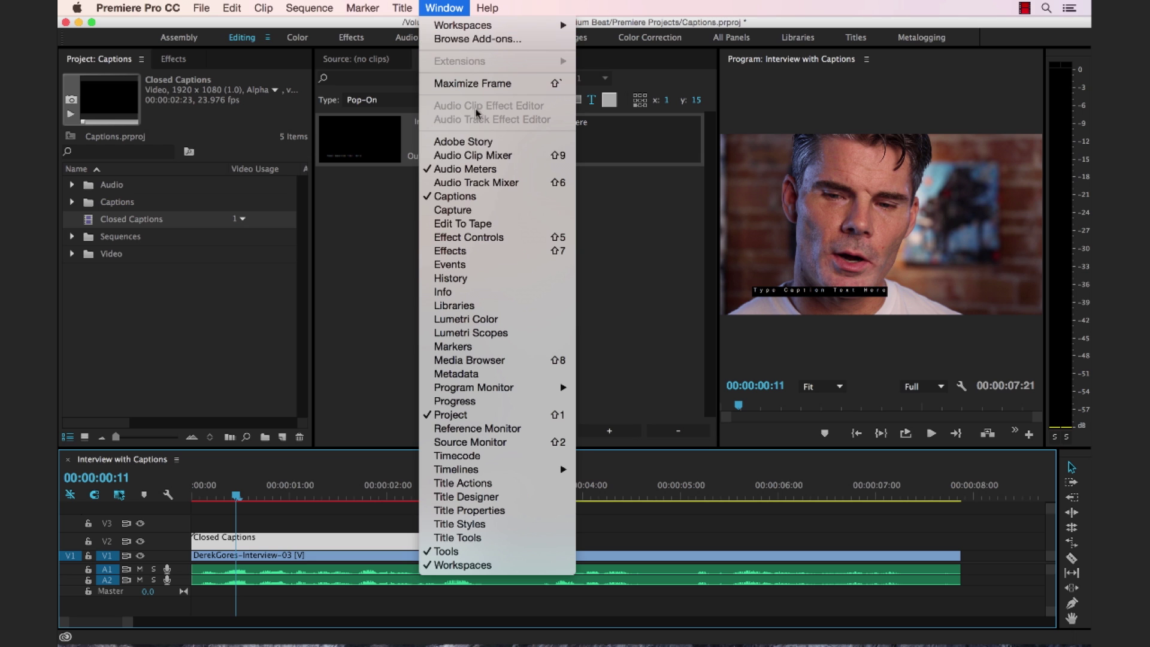
left_click(455, 196)
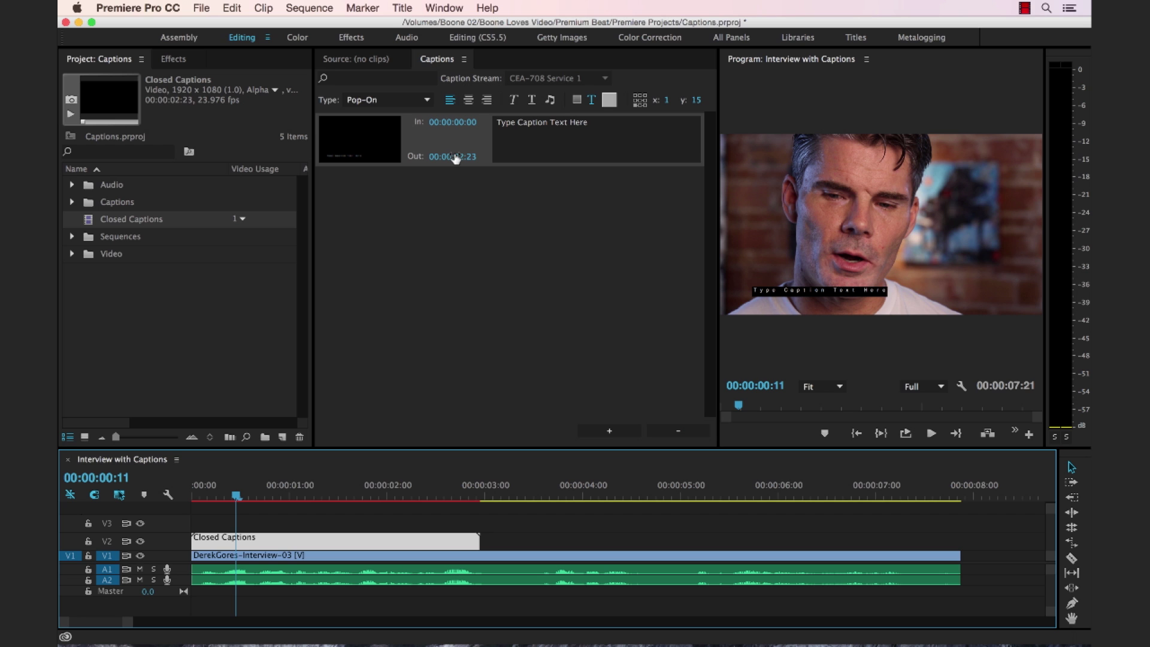
left_click(427, 100)
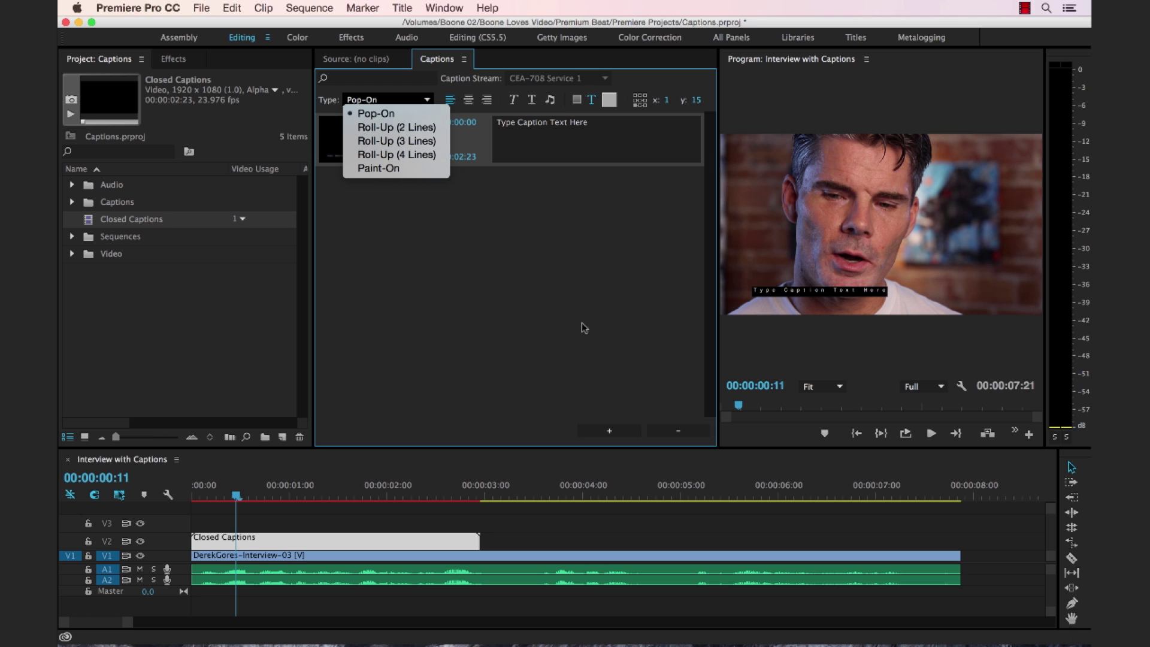
left_click(555, 260)
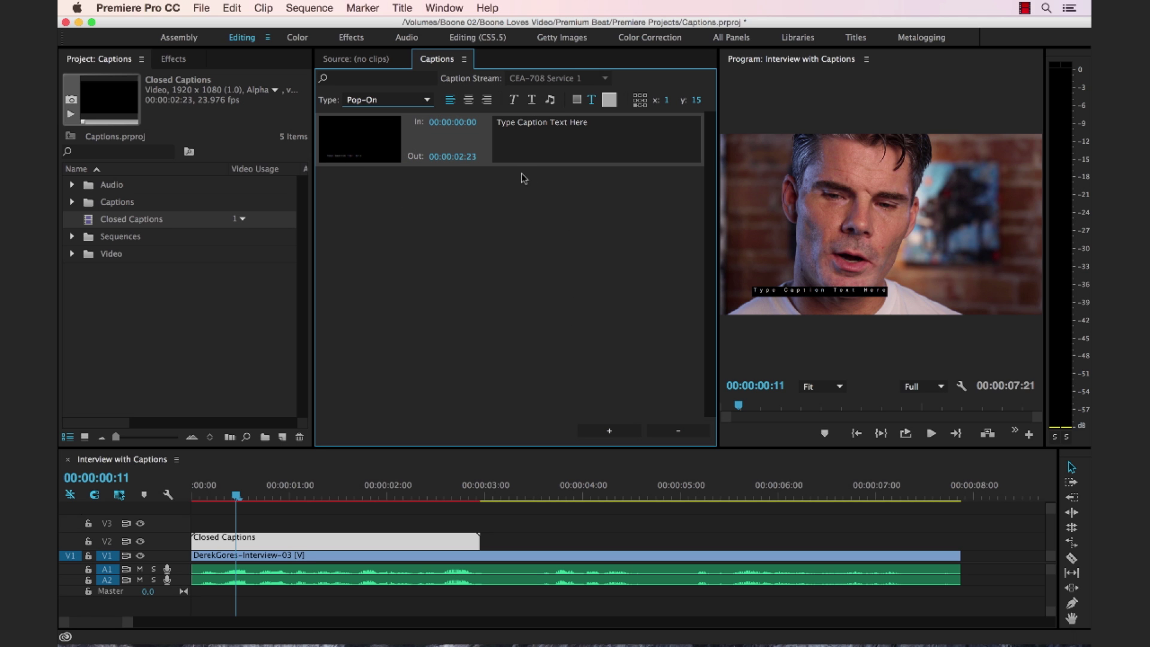
left_click(513, 522)
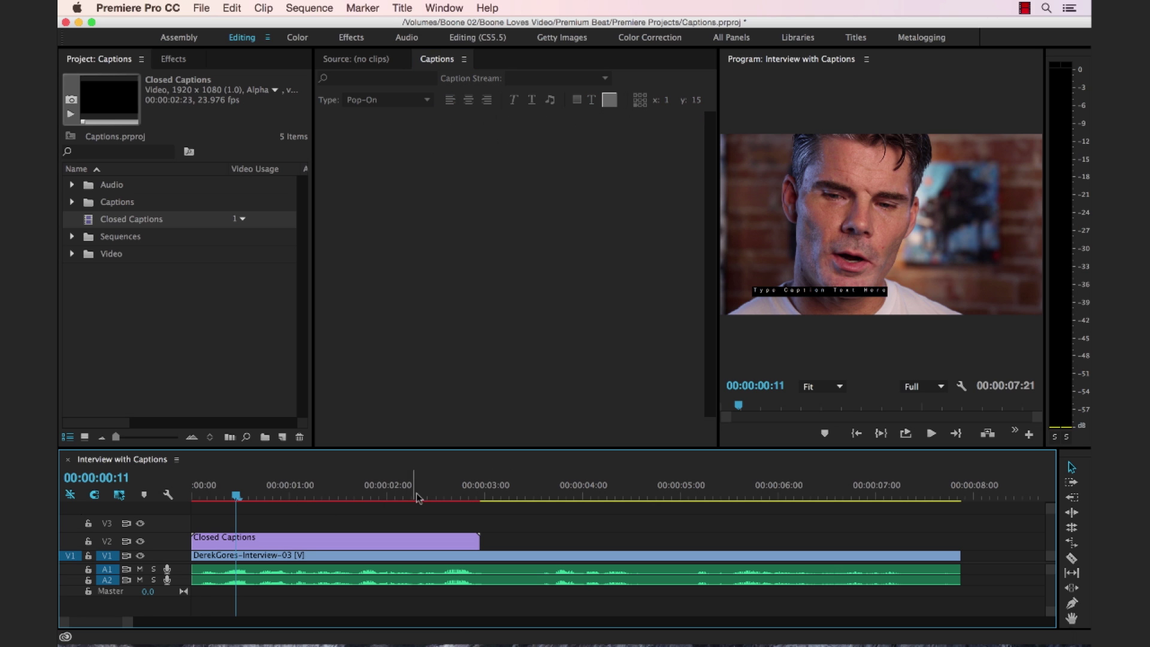
left_click(514, 496)
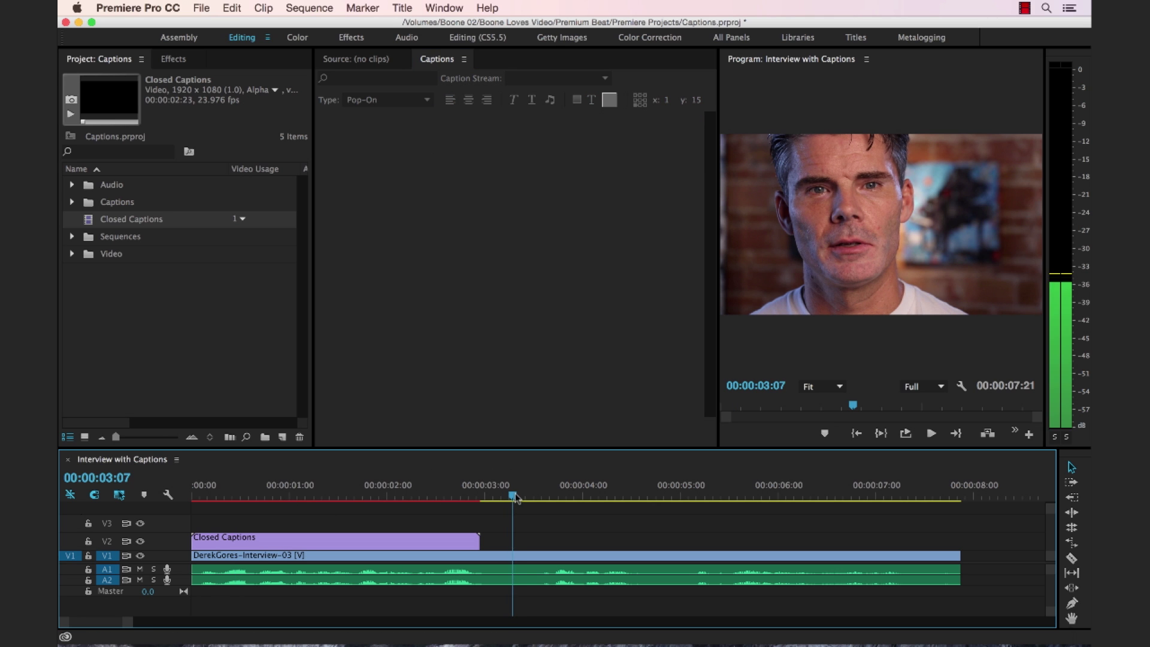
left_click_drag(516, 494, 182, 506)
key("space")
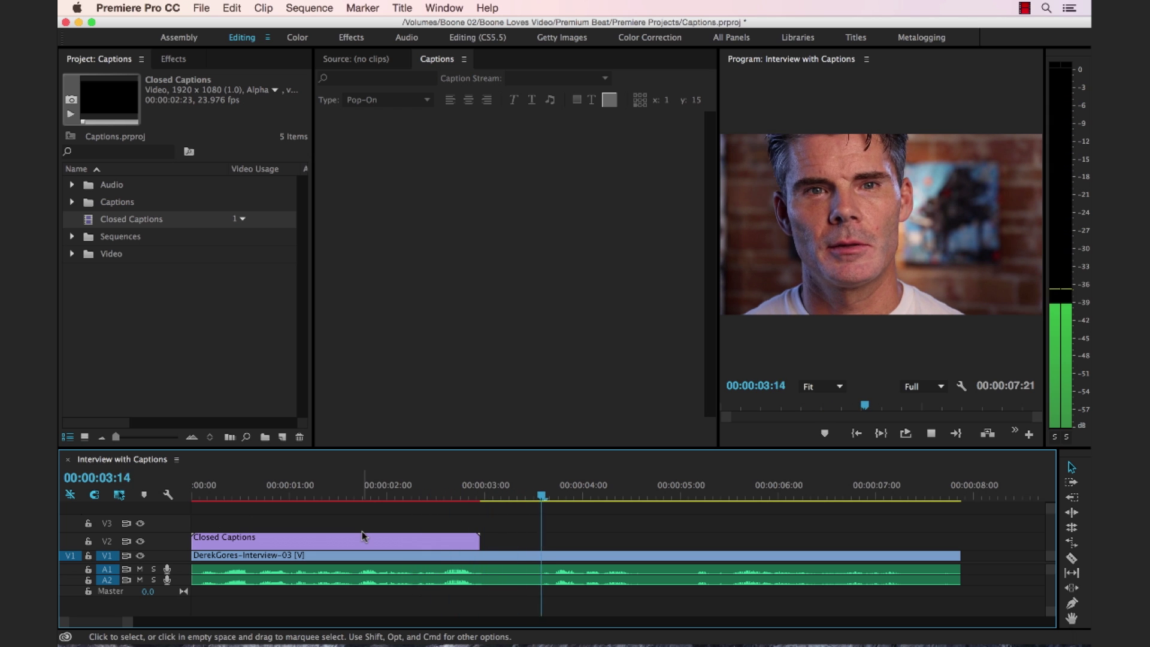
key("space")
left_click_drag(497, 496, 409, 497)
Step: Replace the placeholder with the caption 'I want any person that wants to to have'
left_click(429, 544)
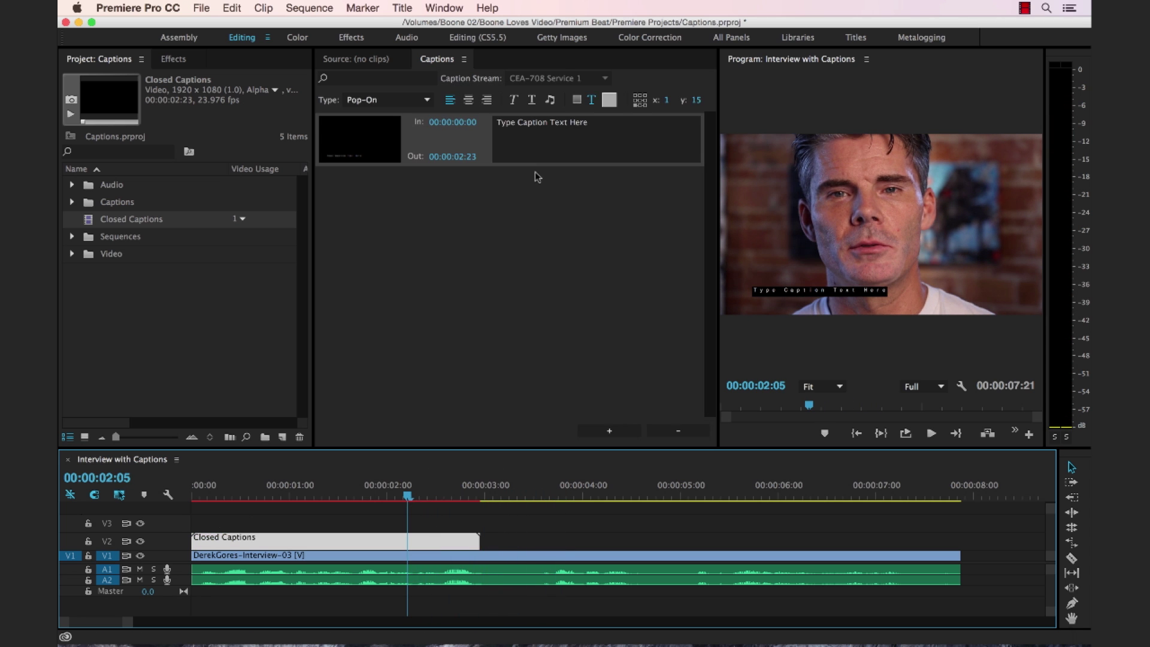
key("Home")
key("space")
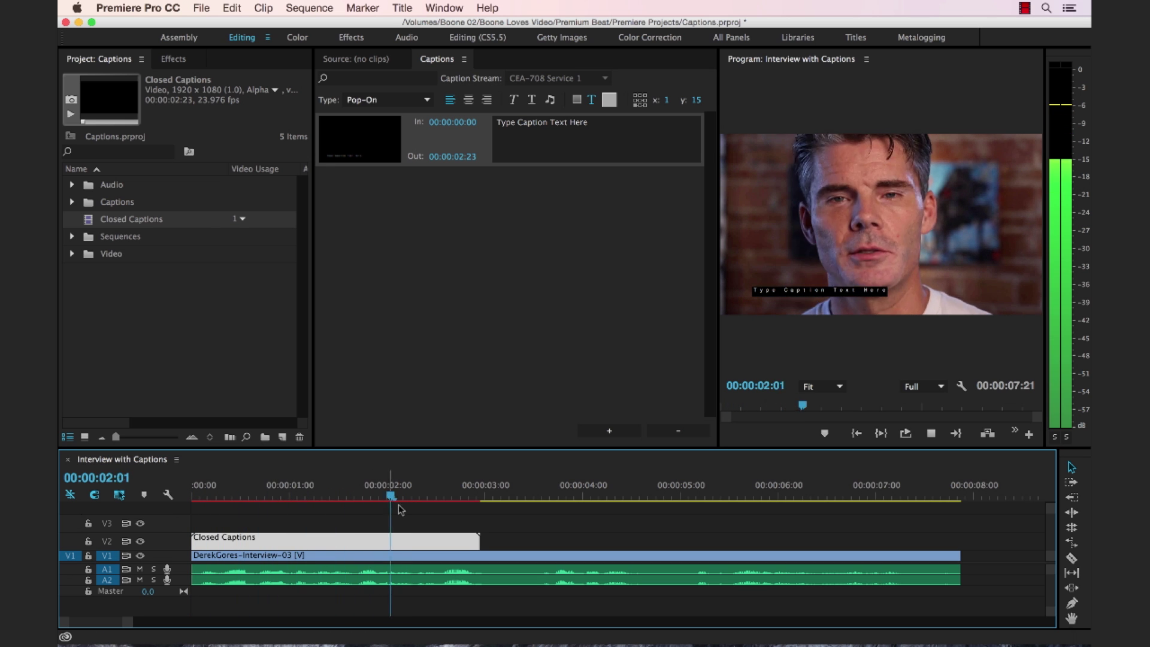
key("space")
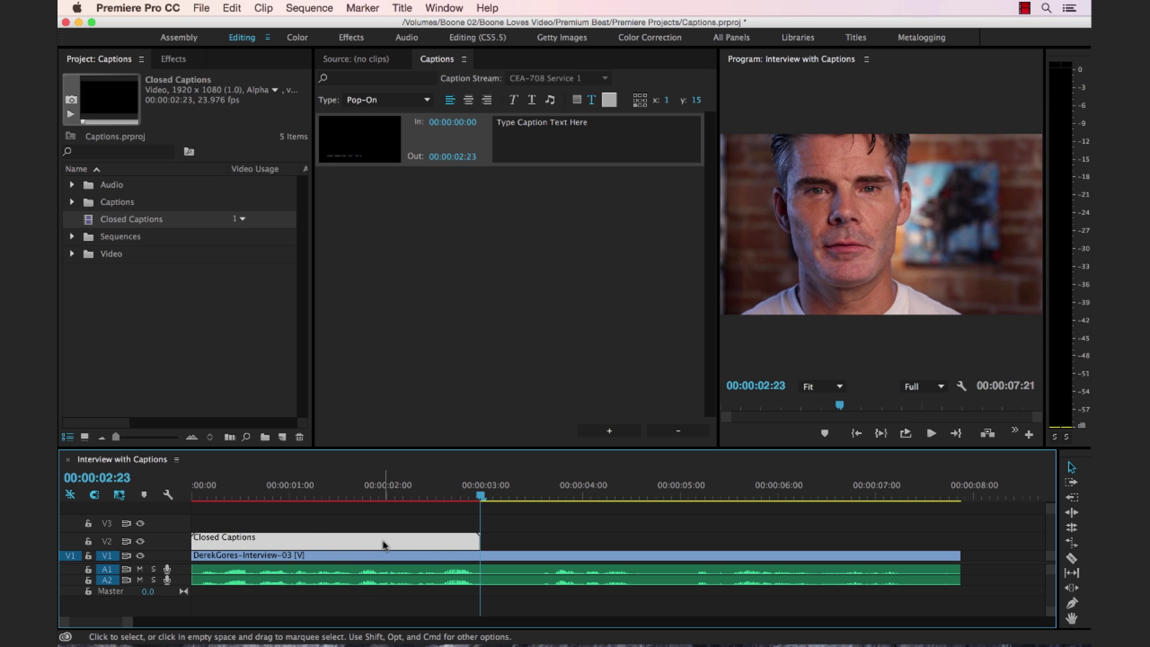
left_click(544, 141)
type("I w")
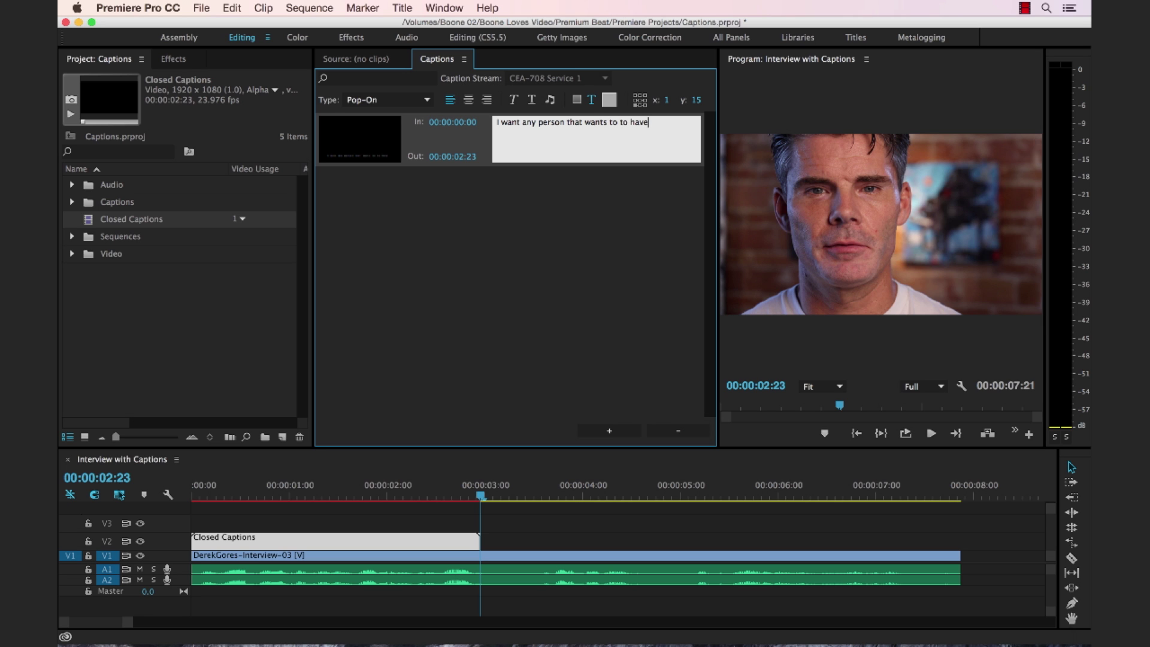
Step: Set the first caption's Out to 00:00:03:10 and lengthen the caption clip to match
left_click(447, 156)
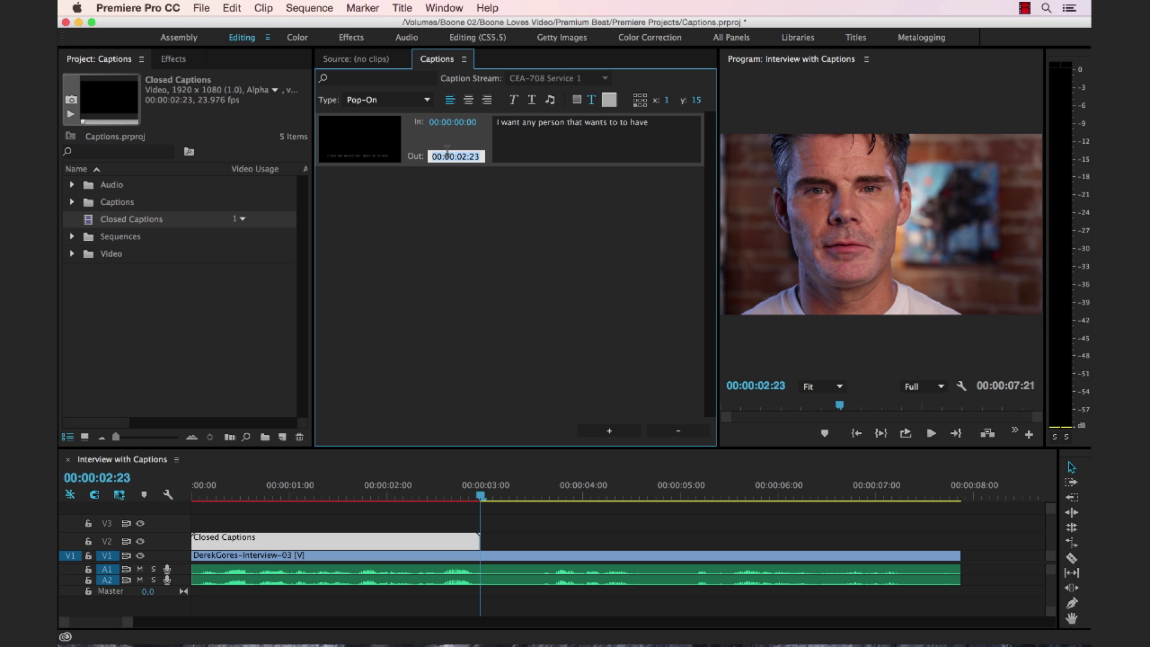
type("3:1")
type("0")
key("Return")
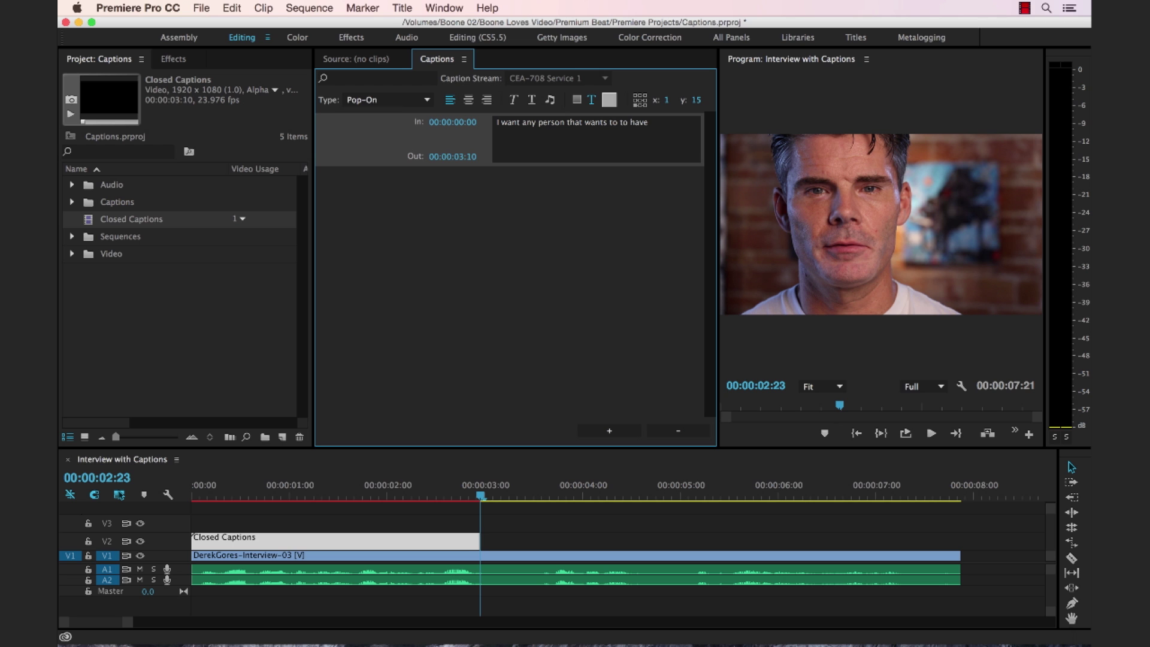
left_click_drag(473, 539, 568, 539)
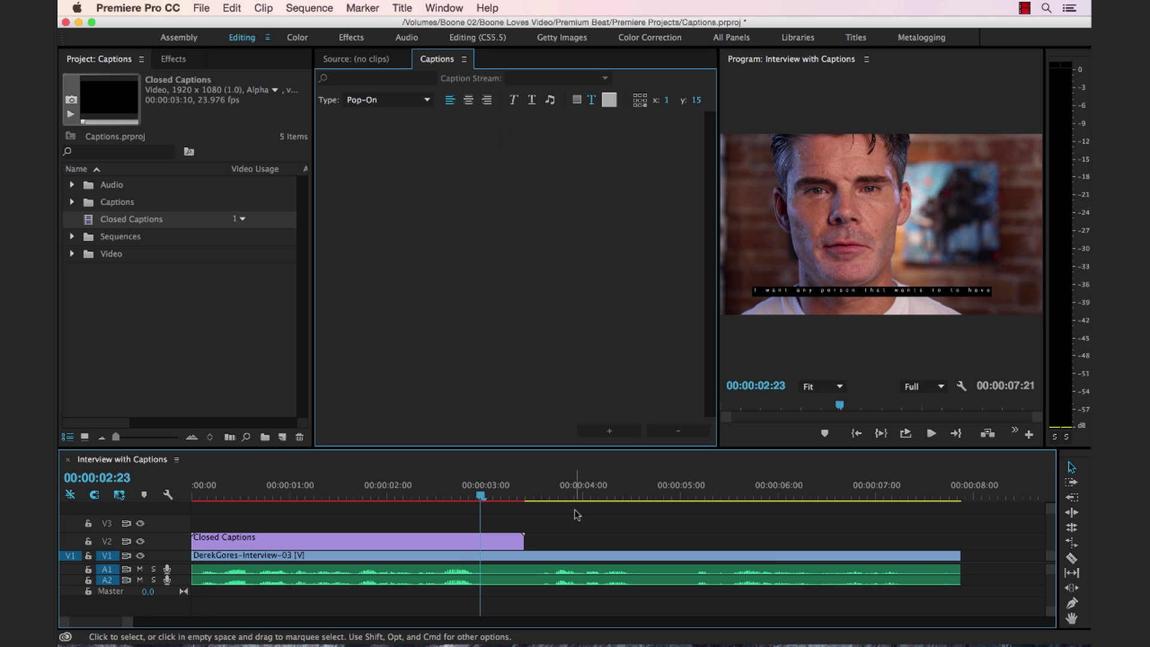
left_click_drag(480, 495, 159, 502)
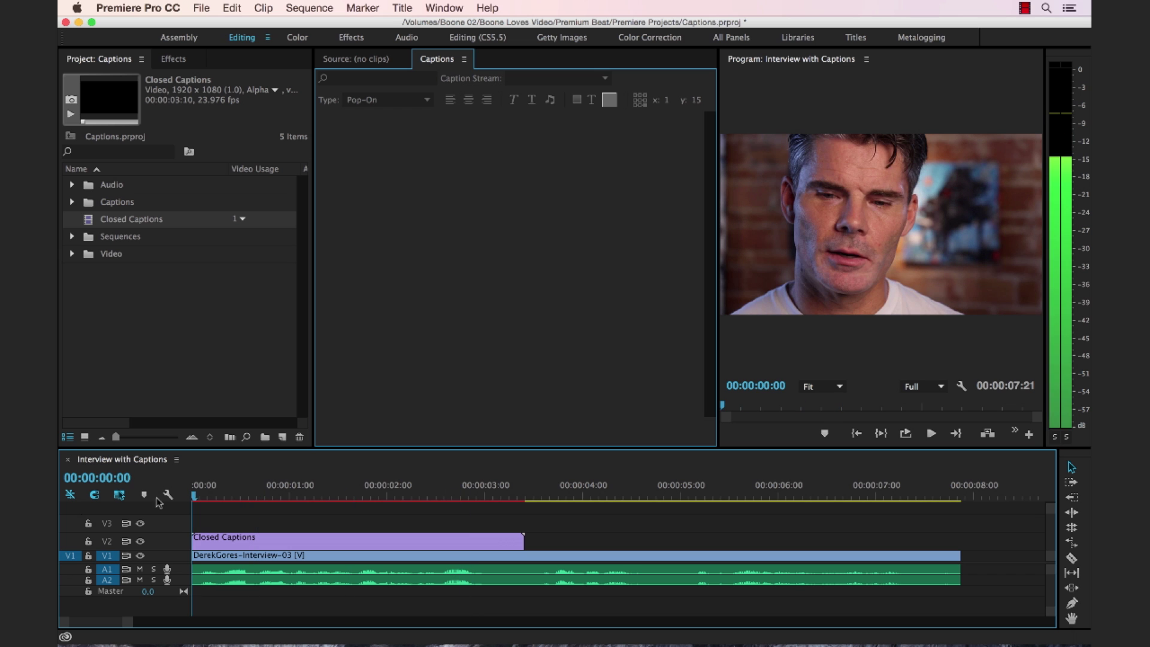
Step: Play back the first caption over the interview and reopen it in the caption editor
key("space")
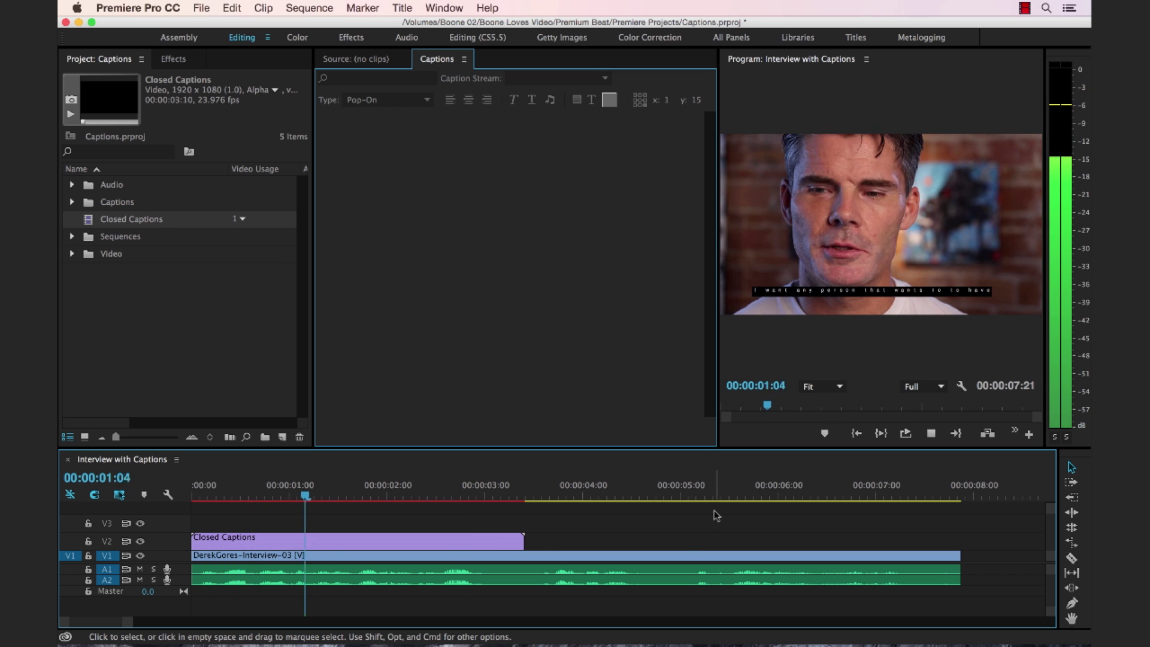
key("space")
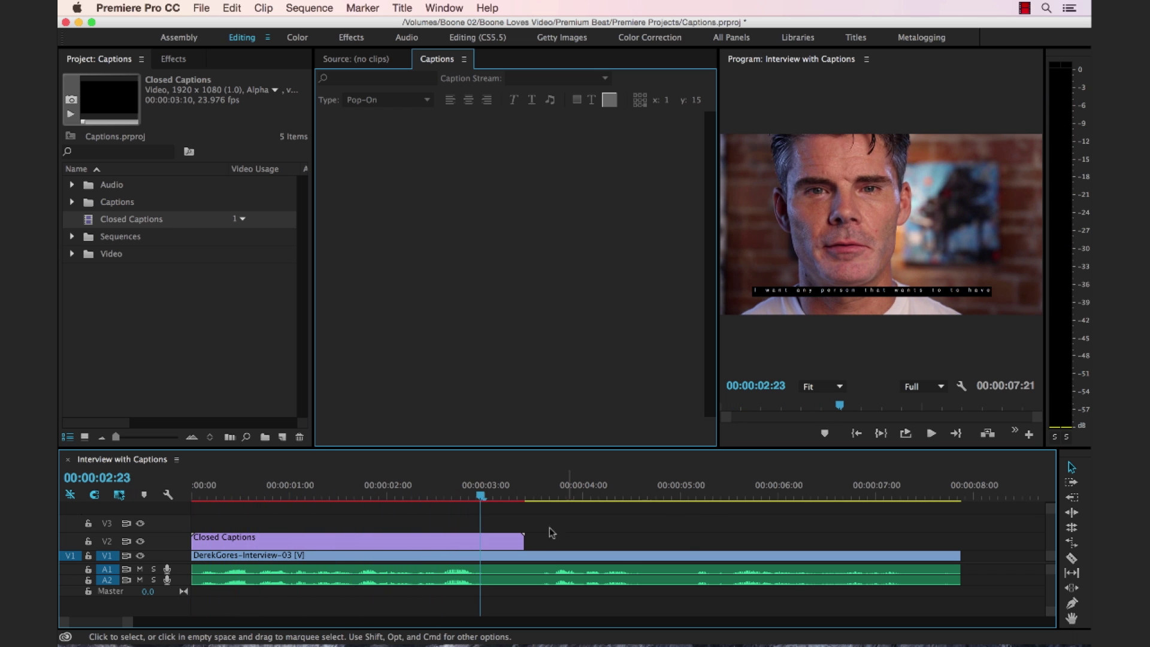
double_click(496, 541)
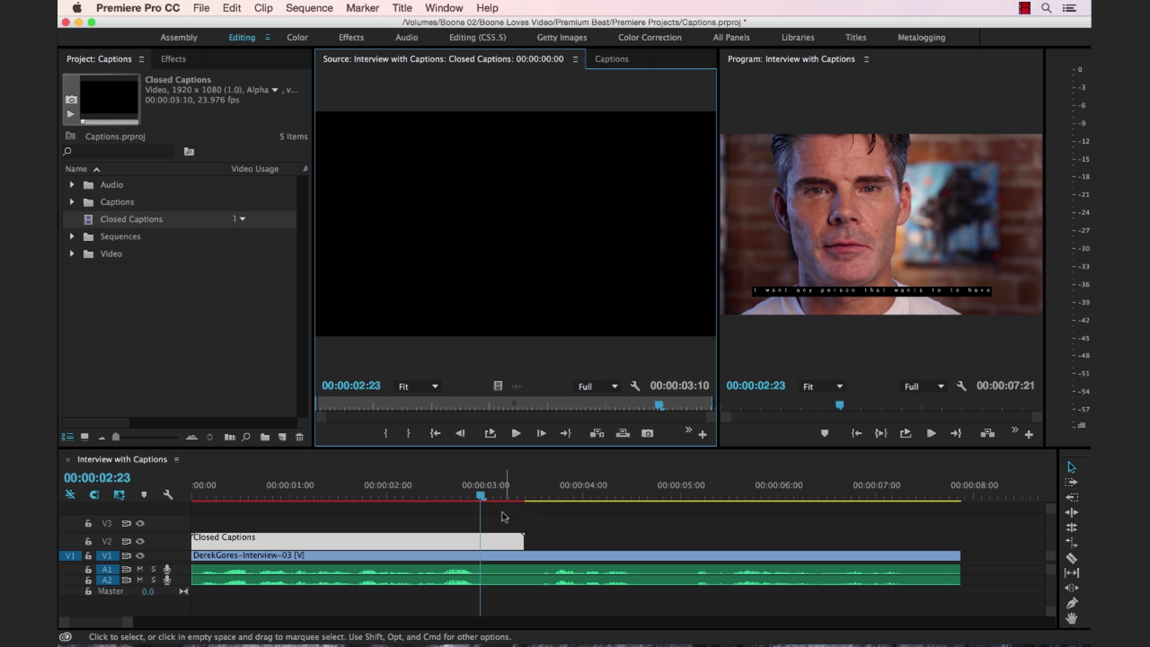
left_click(503, 516)
left_click(500, 541)
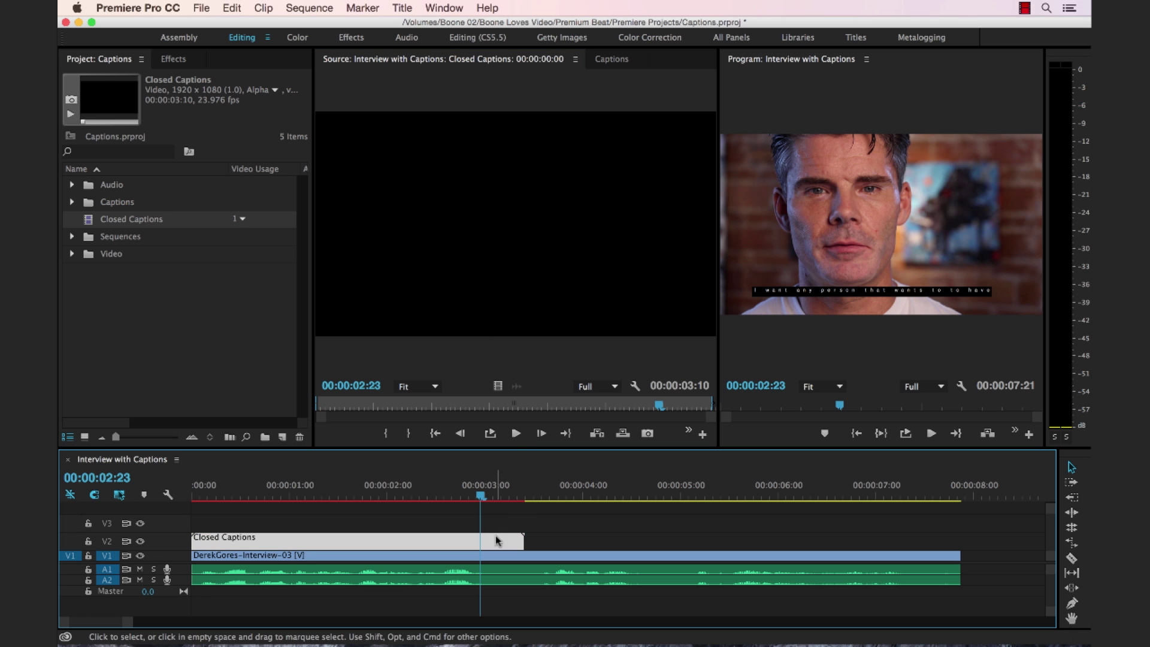
left_click(620, 58)
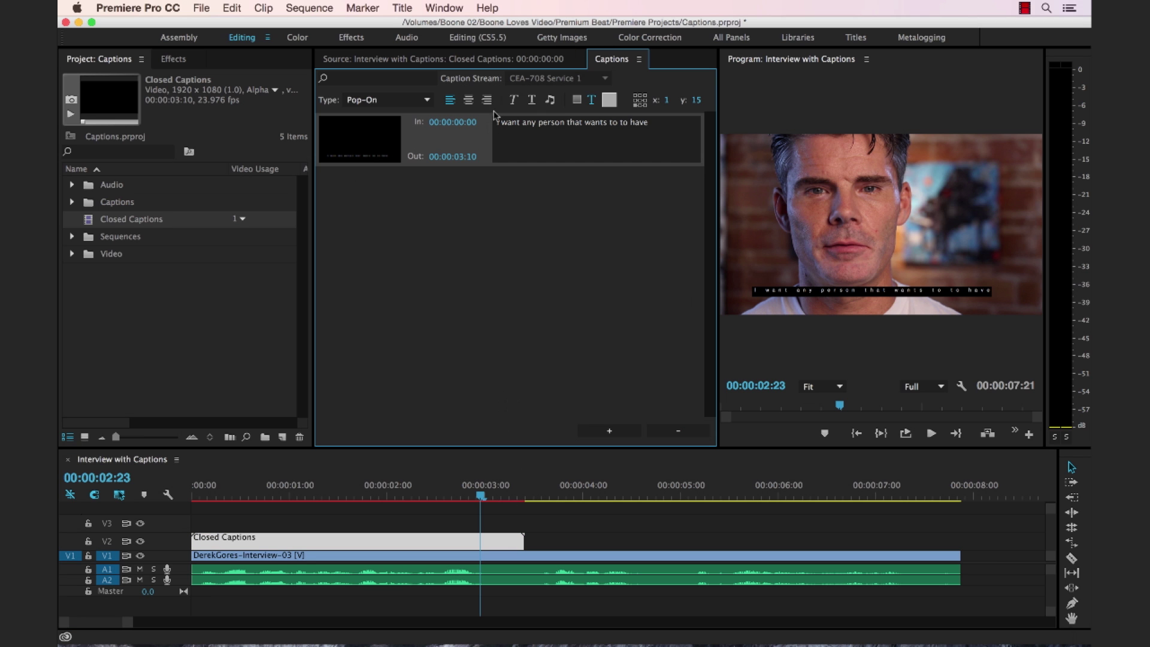
Step: Change 'that' to 'who' so the caption reads 'I want any person who wants to to have'
double_click(574, 123)
type("who")
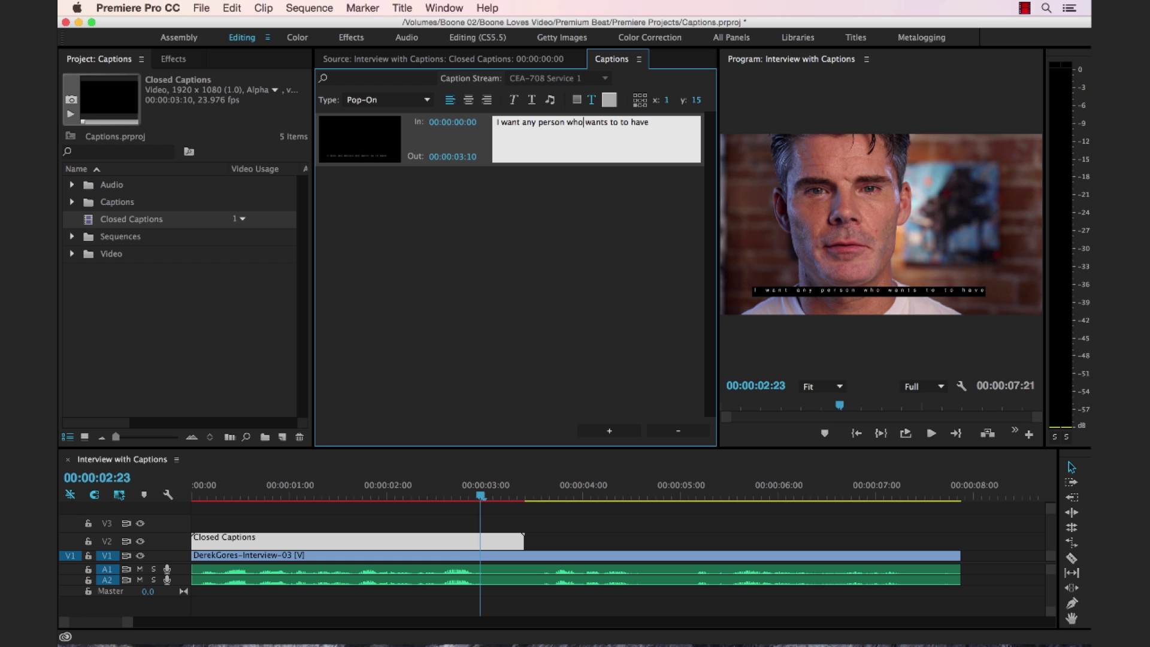
left_click(510, 525)
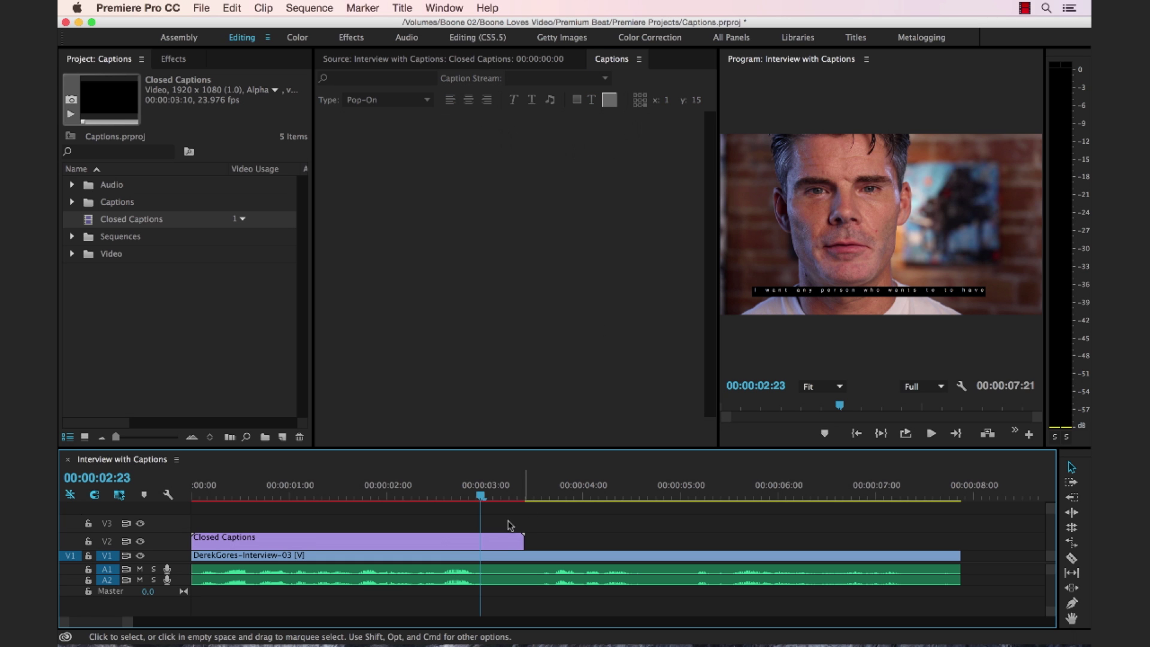
left_click(451, 539)
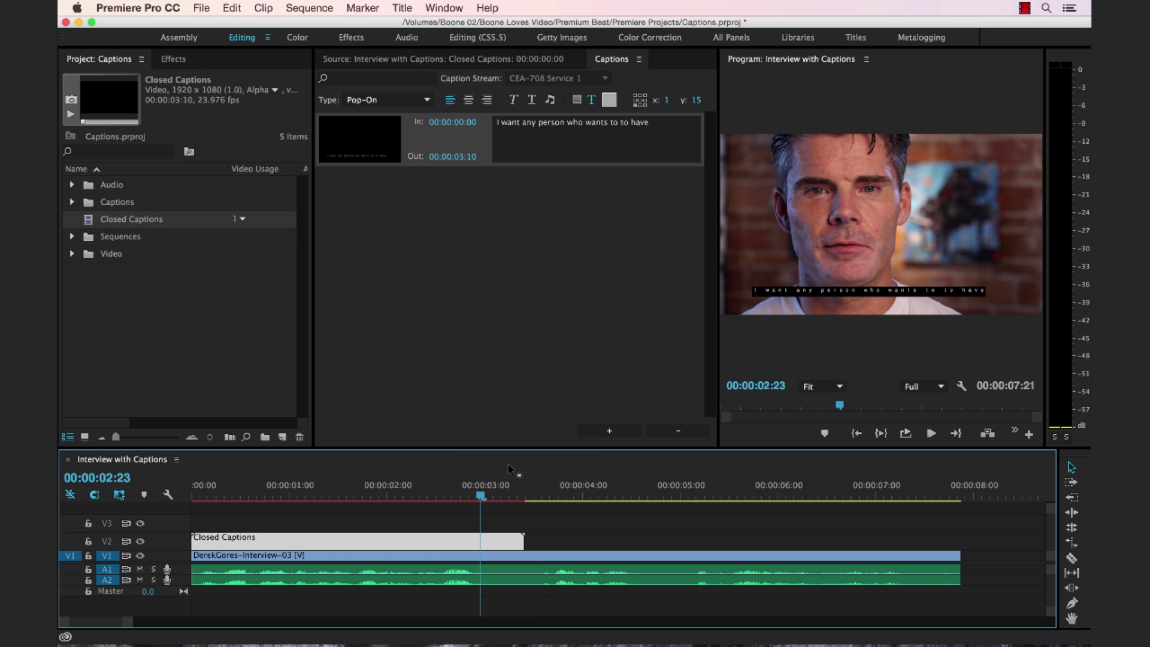
key("Left")
key("Left")
key("Left")
key("Left")
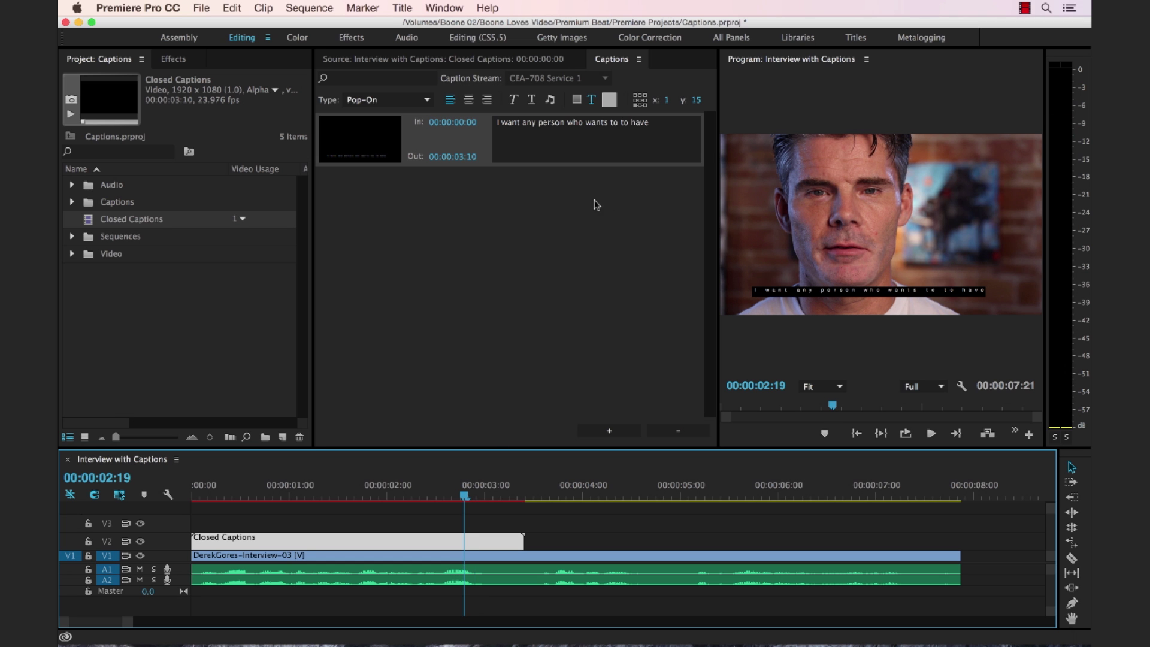
Step: Play from 00:00:03:12 and add a new empty caption after the first
left_click(533, 494)
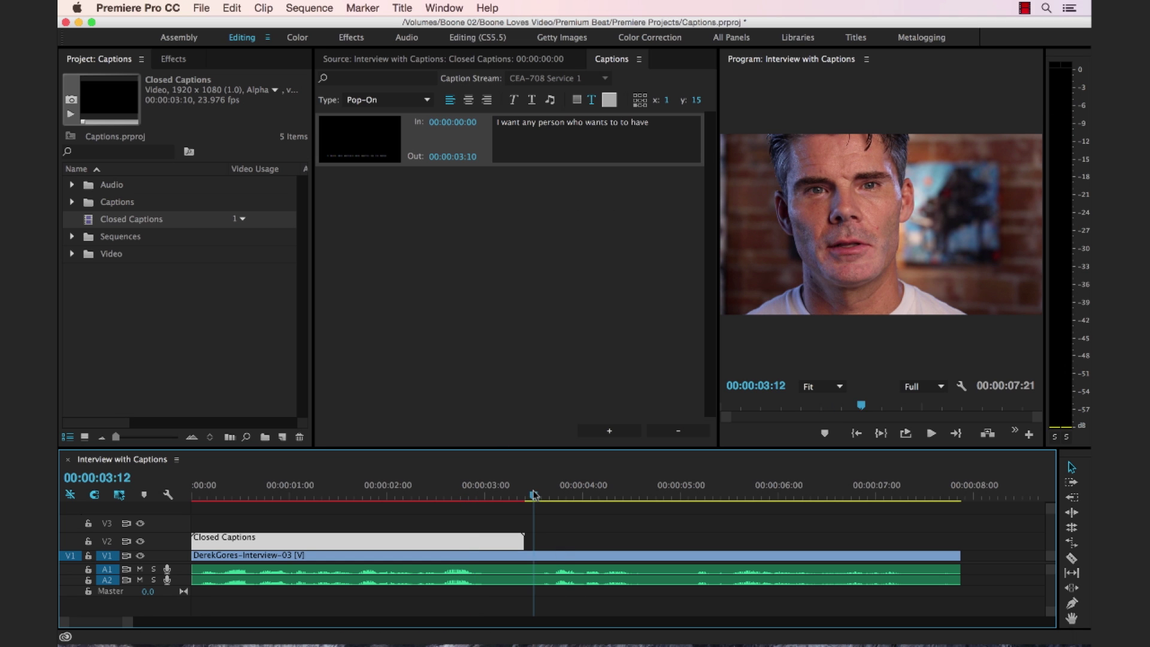
mouse_move(534, 494)
left_mouse_down()
mouse_move(608, 494)
mouse_move(534, 494)
left_mouse_up()
key("space")
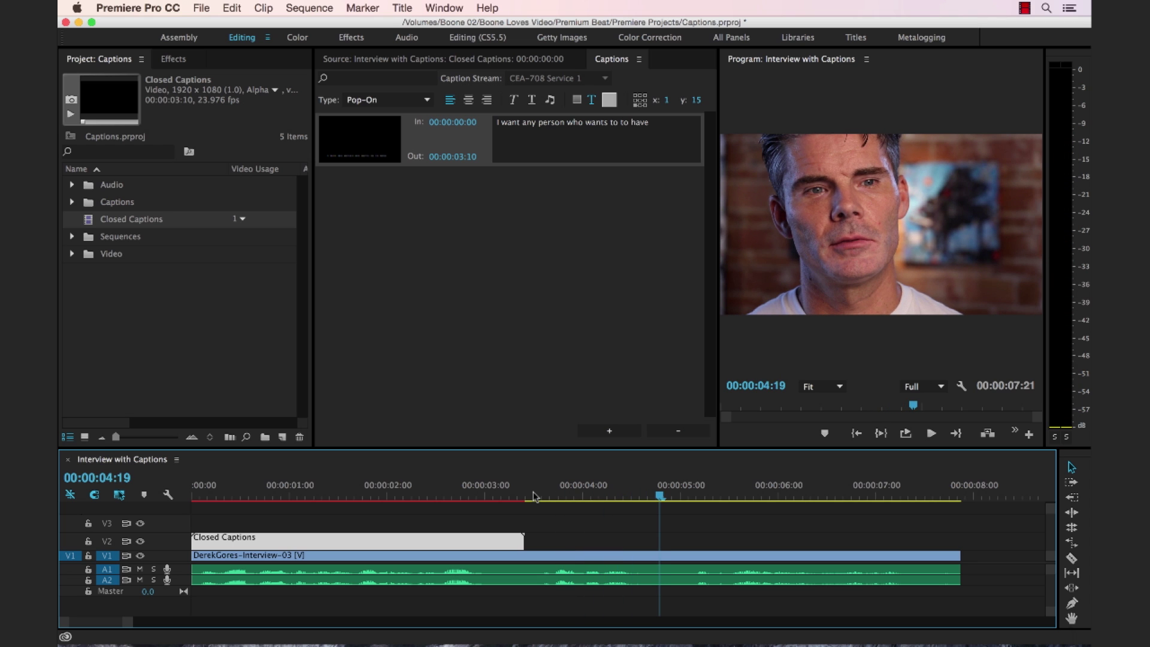
left_click(522, 231)
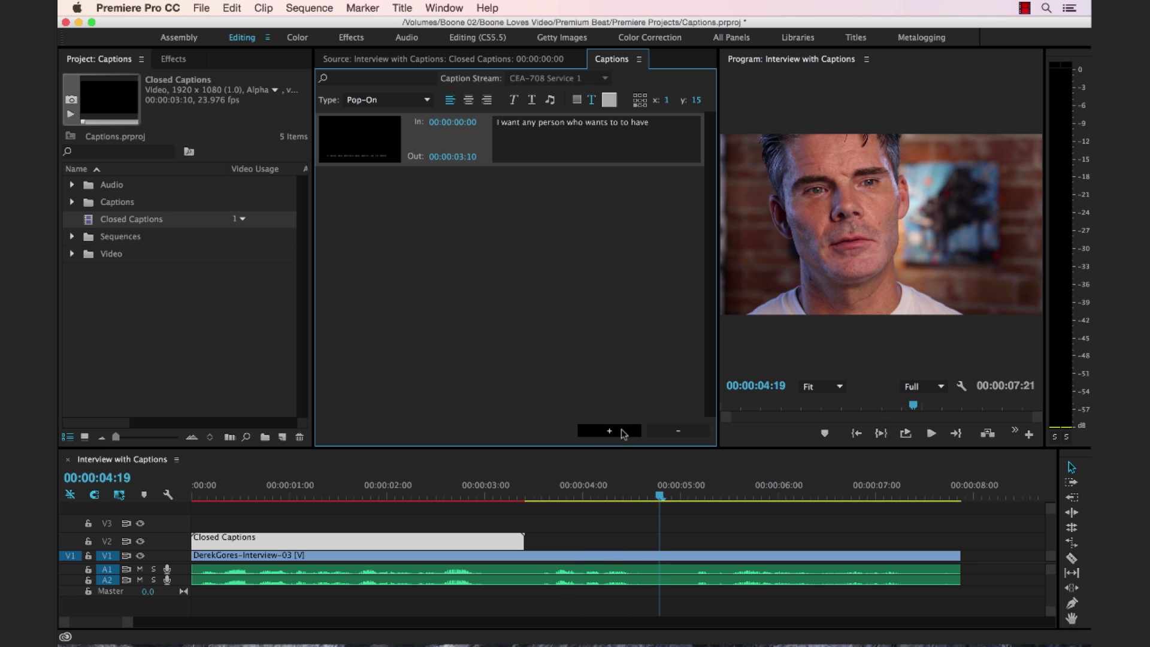
left_click(622, 432)
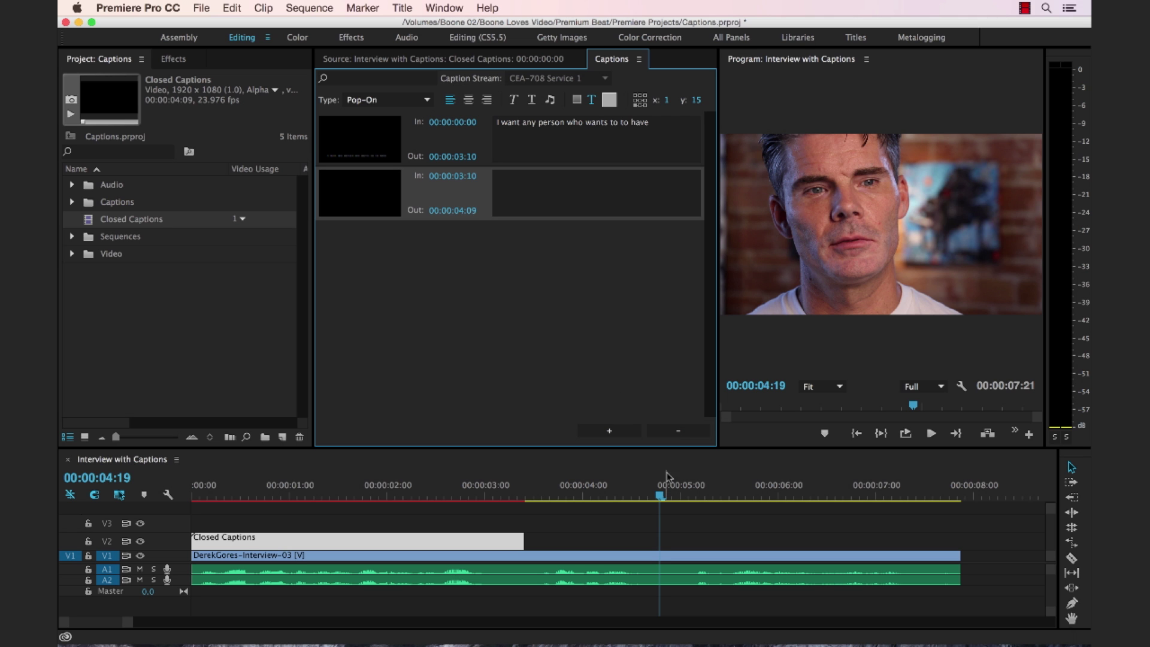
mouse_move(653, 492)
left_mouse_down()
mouse_move(678, 491)
mouse_move(664, 493)
left_mouse_up()
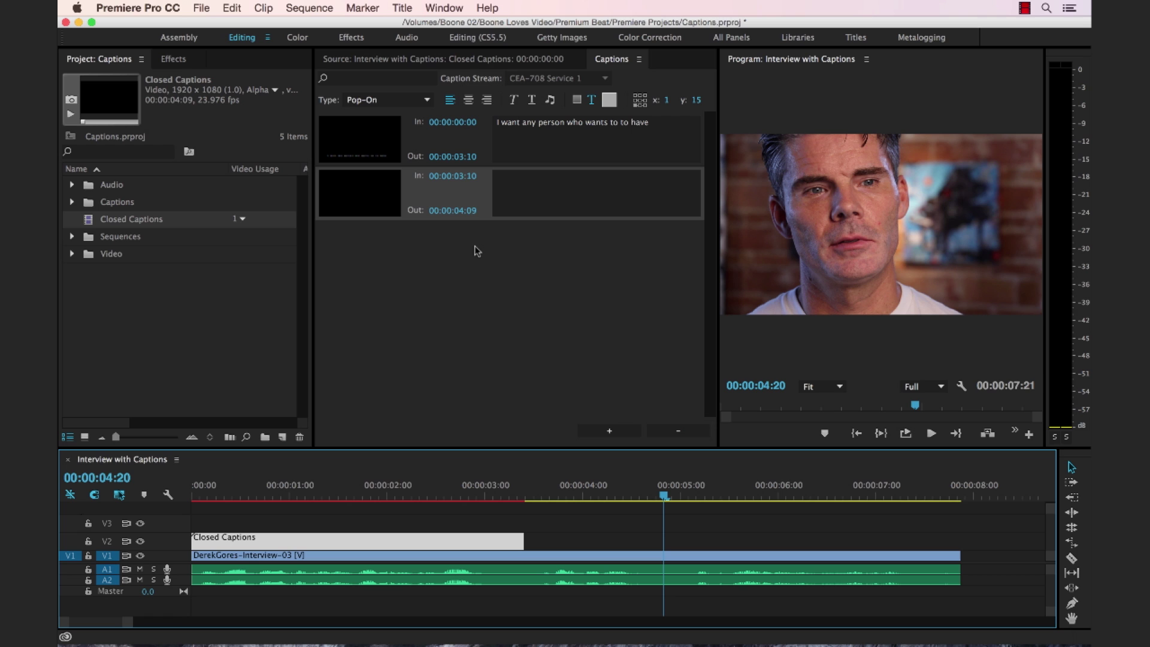
Step: Give the second caption Out 00:00:04:20 and the text 'the benefit of', then preview onward
left_click(458, 211)
type("420")
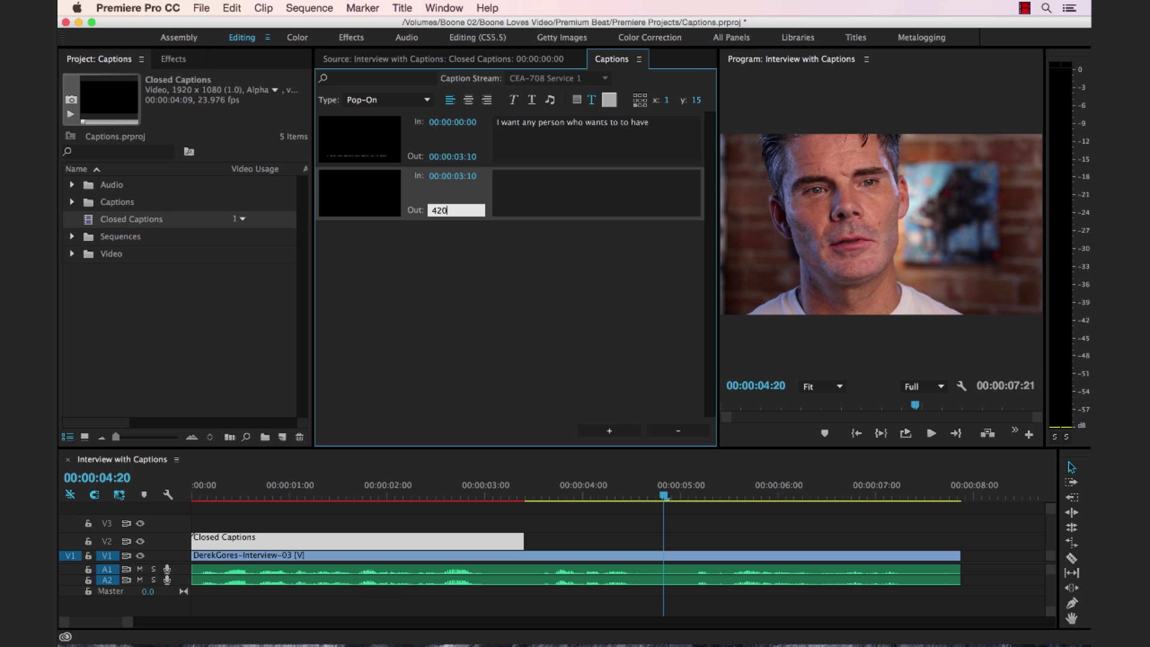
key("Return")
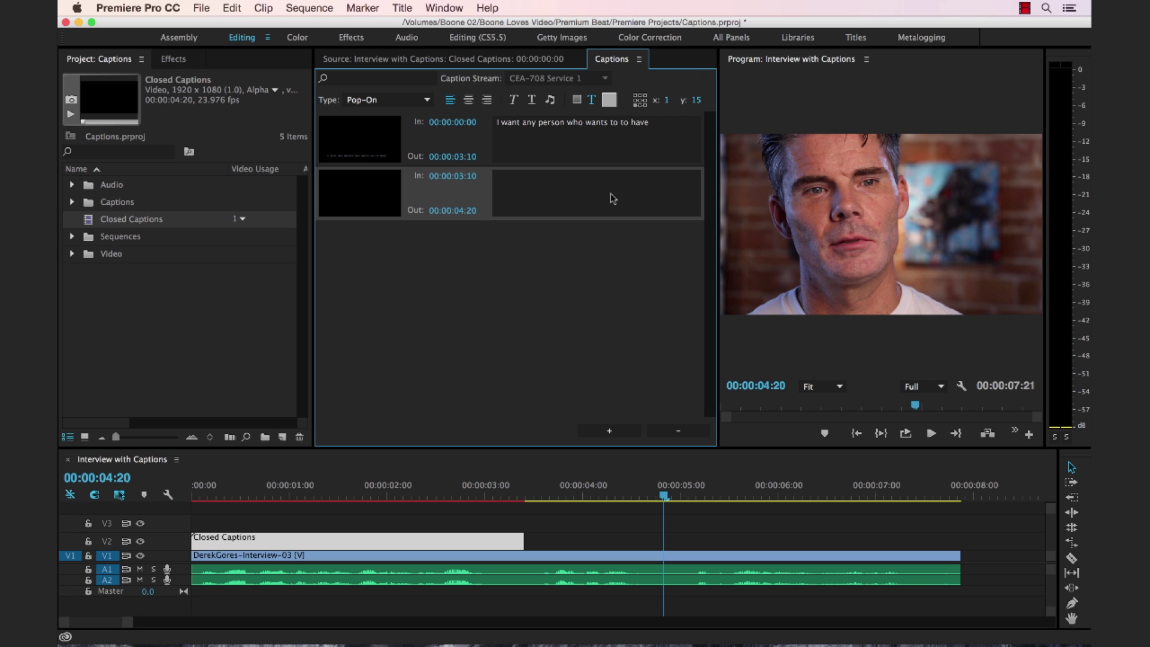
left_click(582, 175)
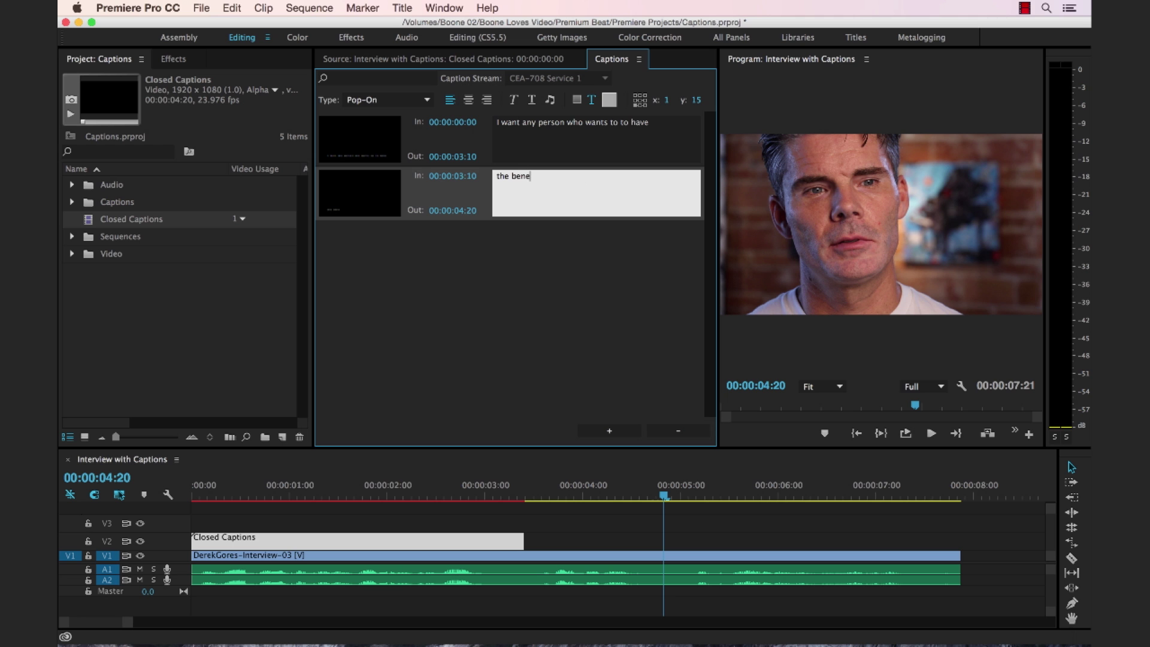
left_click(667, 494)
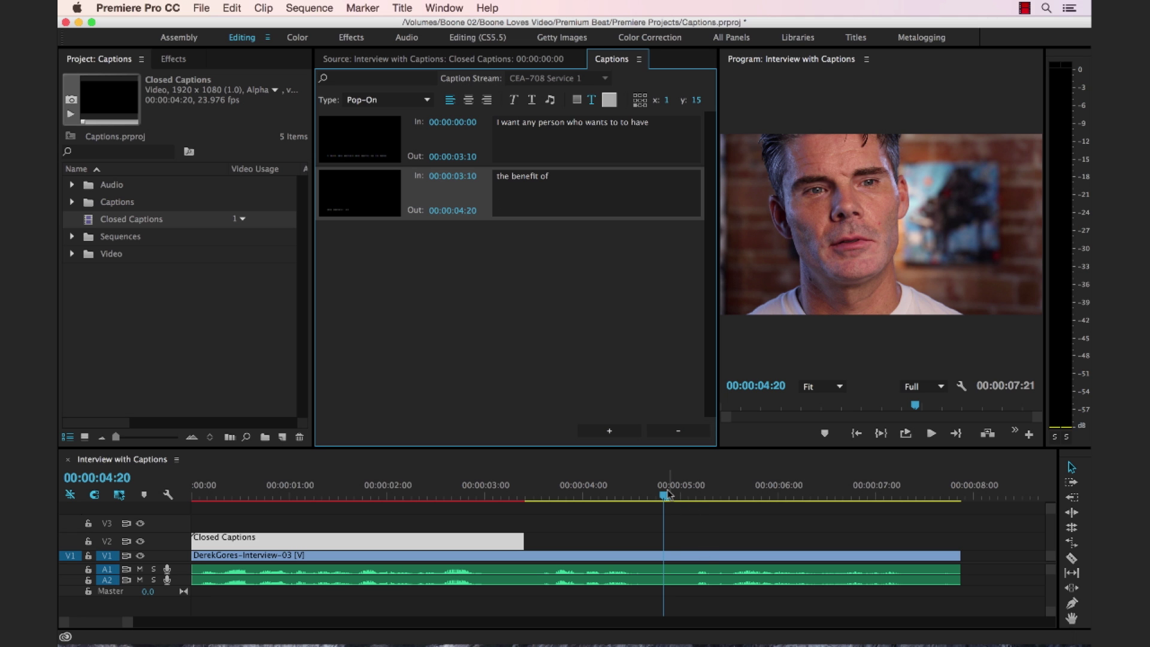
key("space")
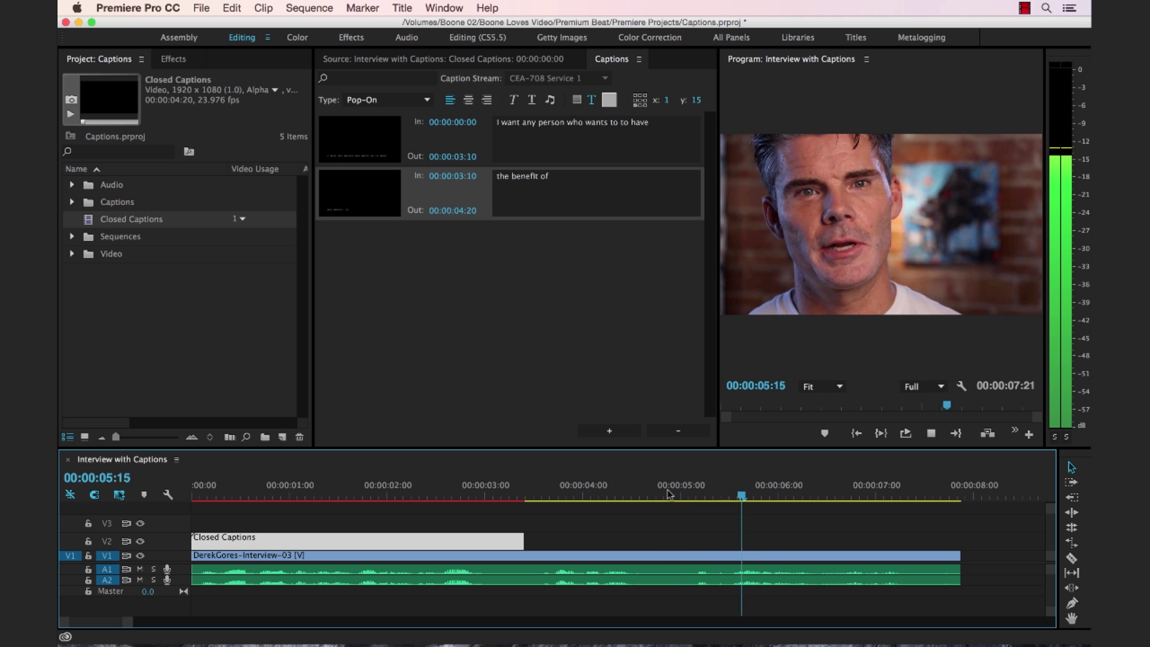
key("space")
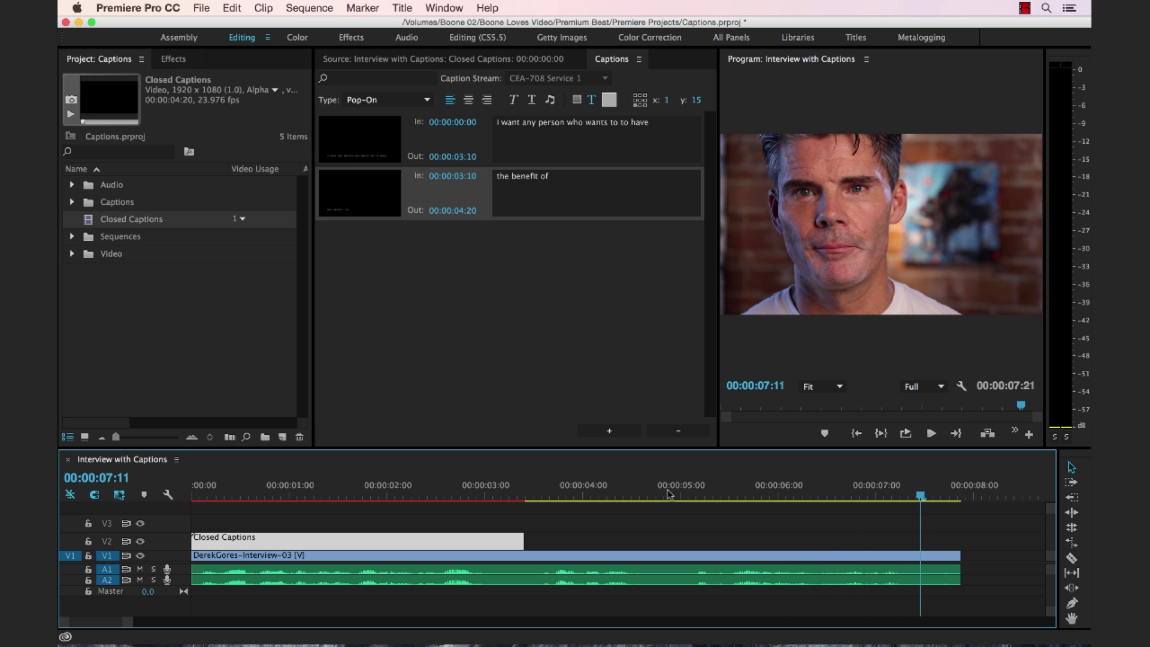
left_click(578, 385)
Step: Add a third caption 'of creation and making art.' and enter 7:20 as its Out time
left_click(609, 431)
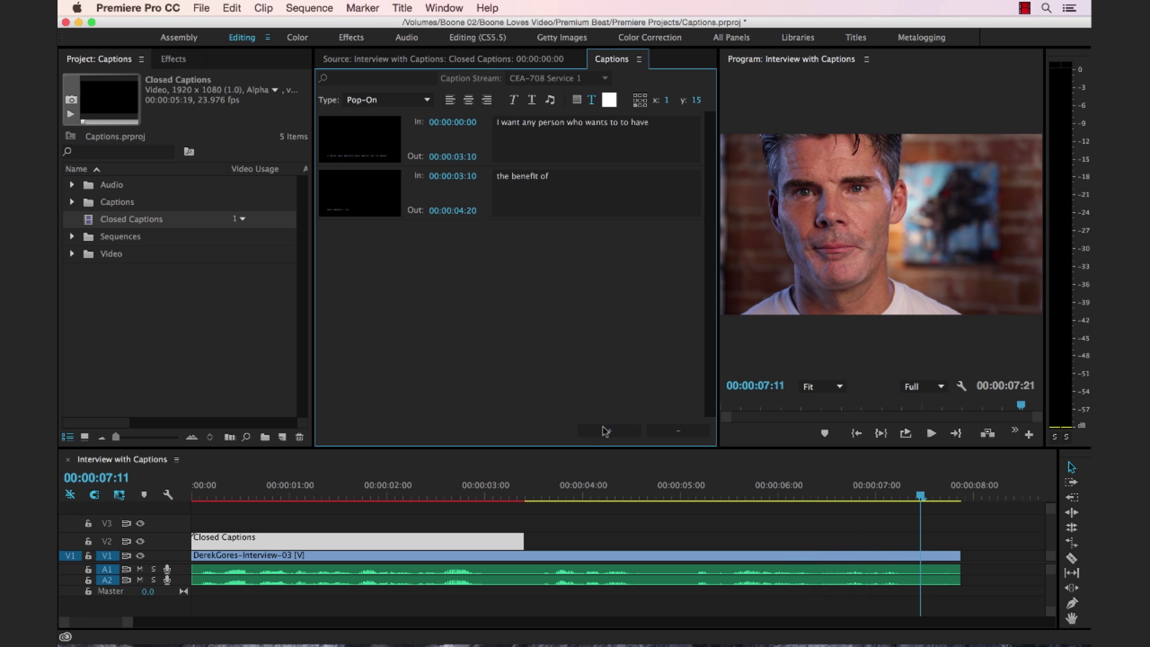
left_click(557, 245)
type("of creation and making art.")
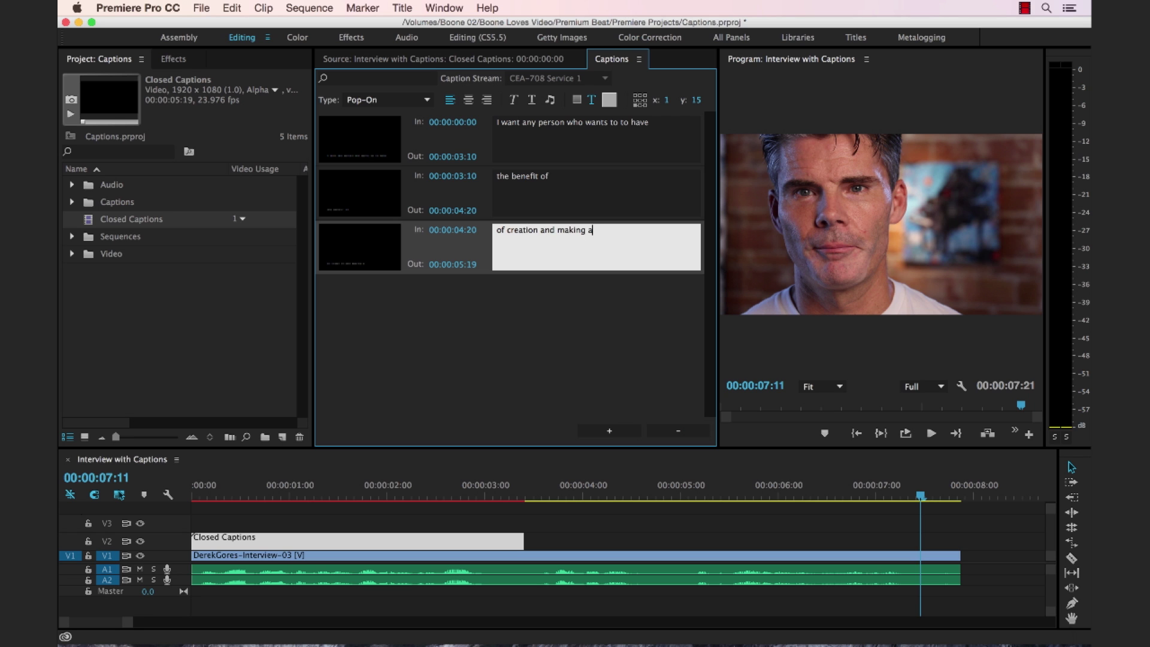
left_click(855, 497)
key("End")
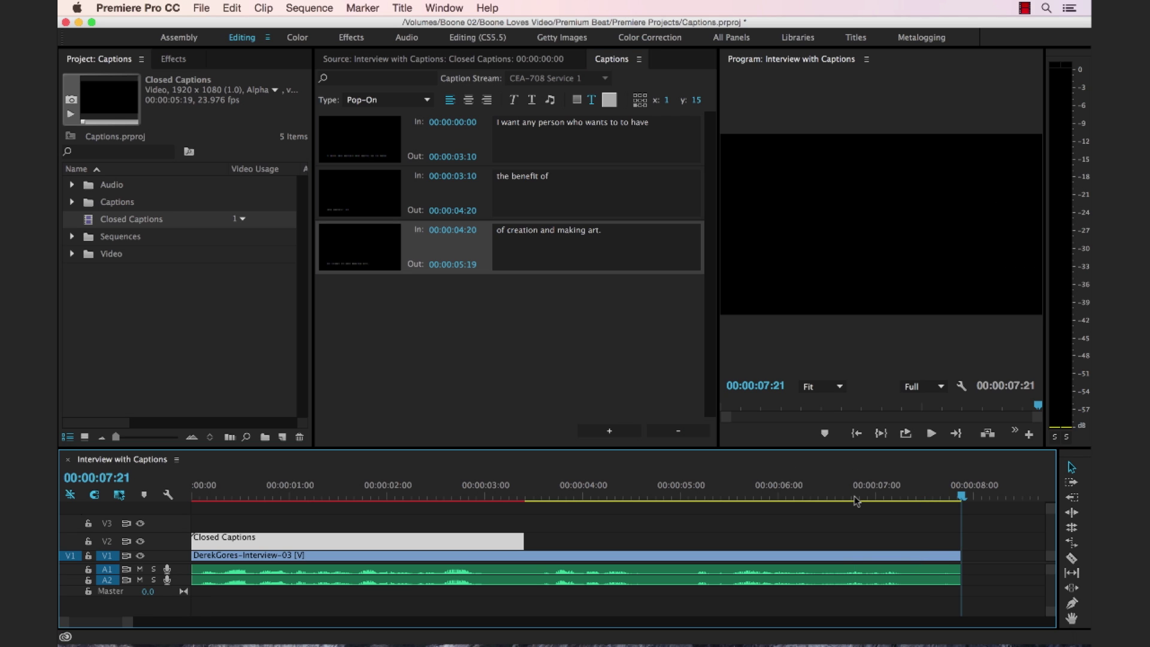
key("Left")
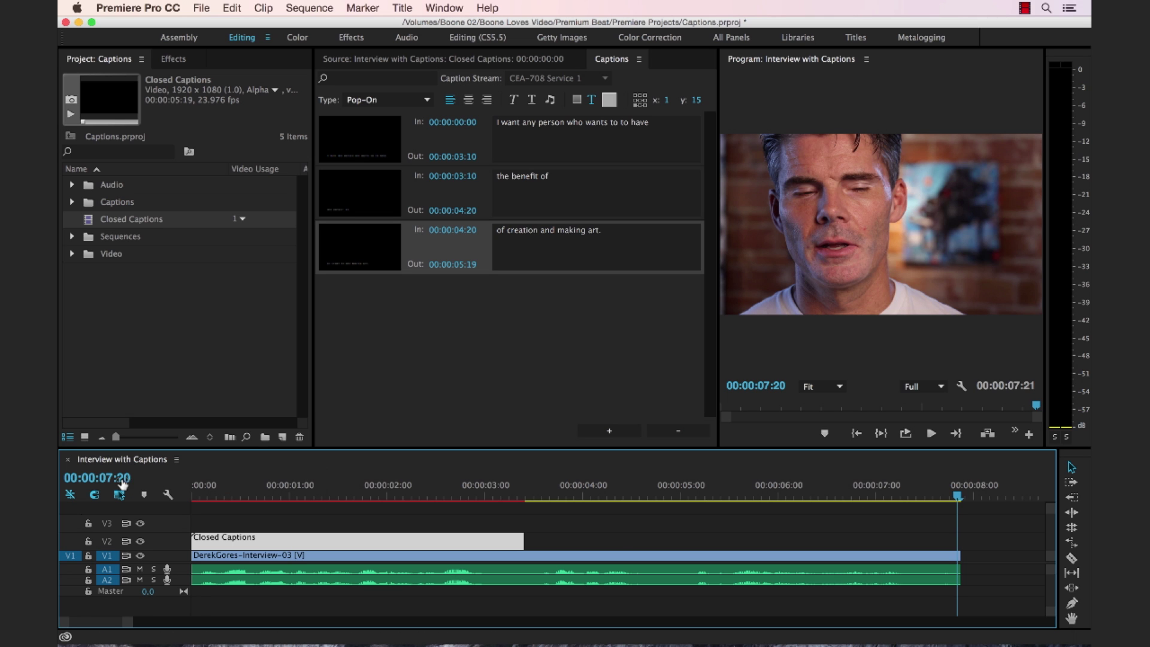
left_click(455, 264)
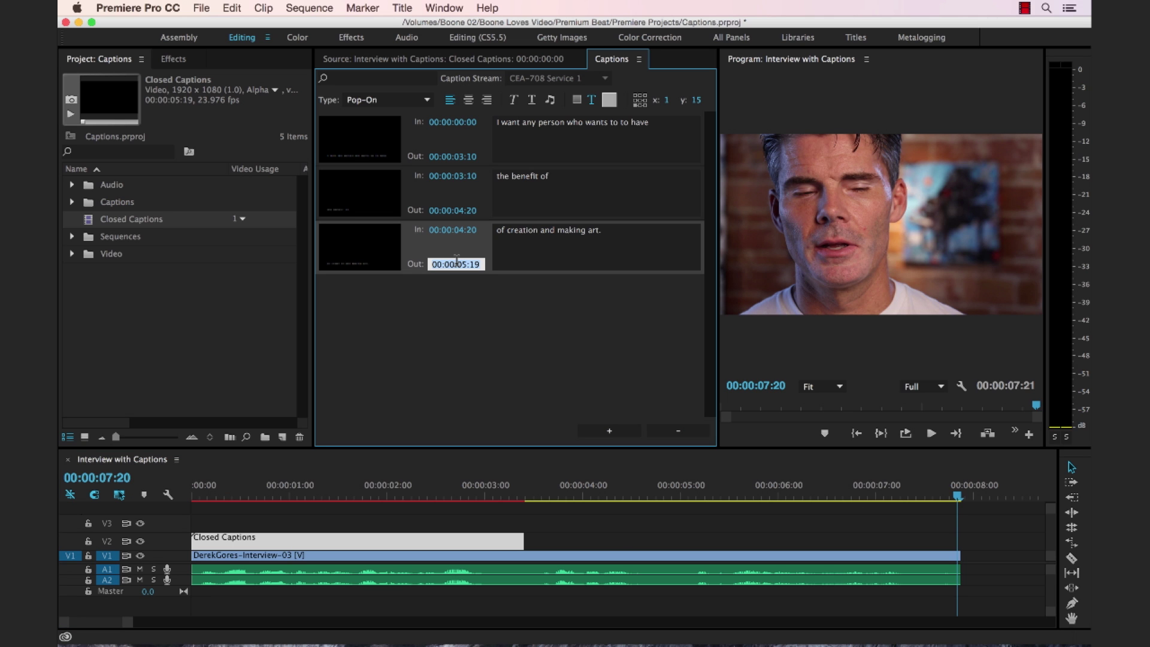
type("720")
Step: Commit the Out time 00:00:07:20 and extend the Closed Captions clip to the sequence end
key("Return")
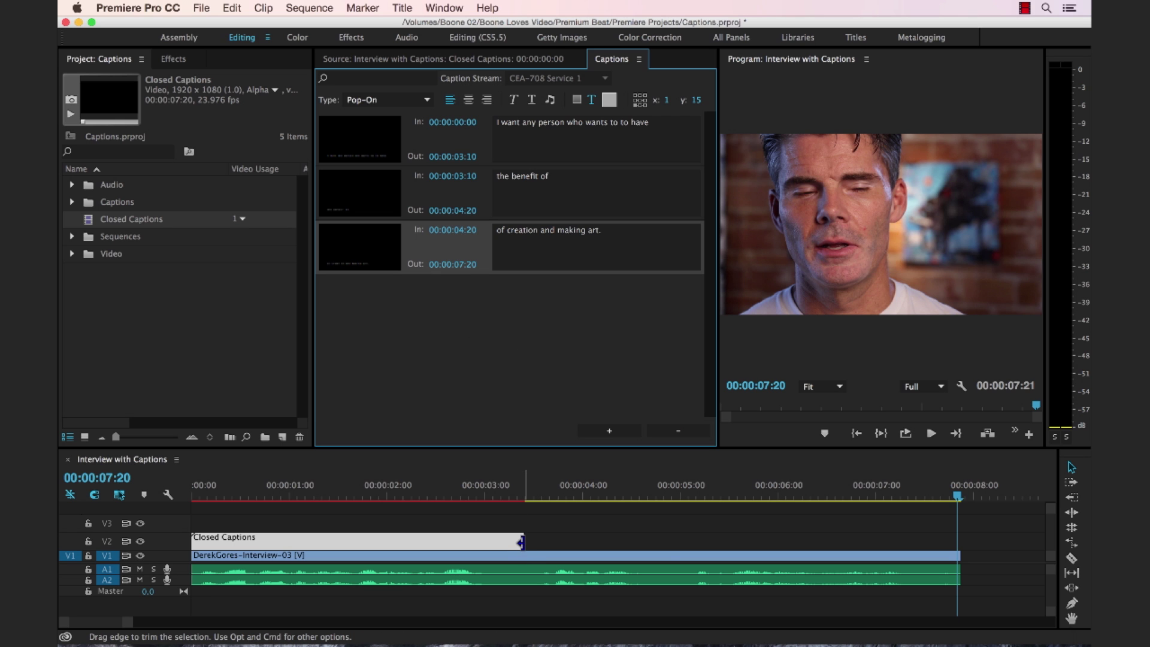
left_click_drag(521, 542, 976, 522)
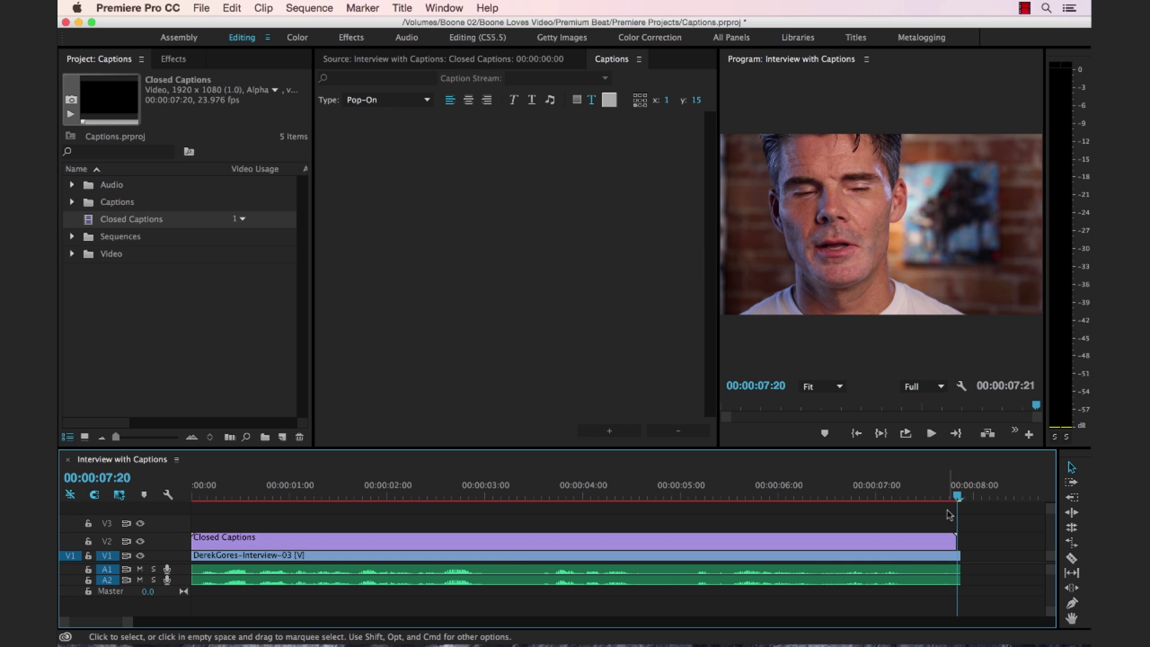
key("Home")
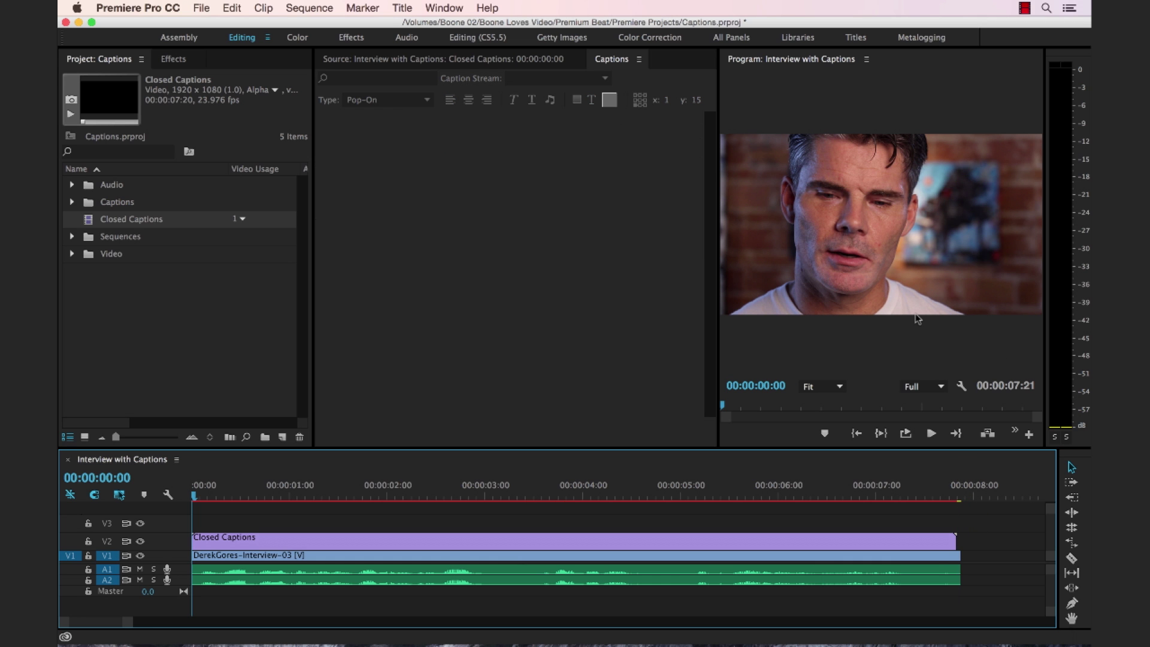
Step: Play the captioned interview in a maximized Program monitor, then reselect the caption clip
key("grave")
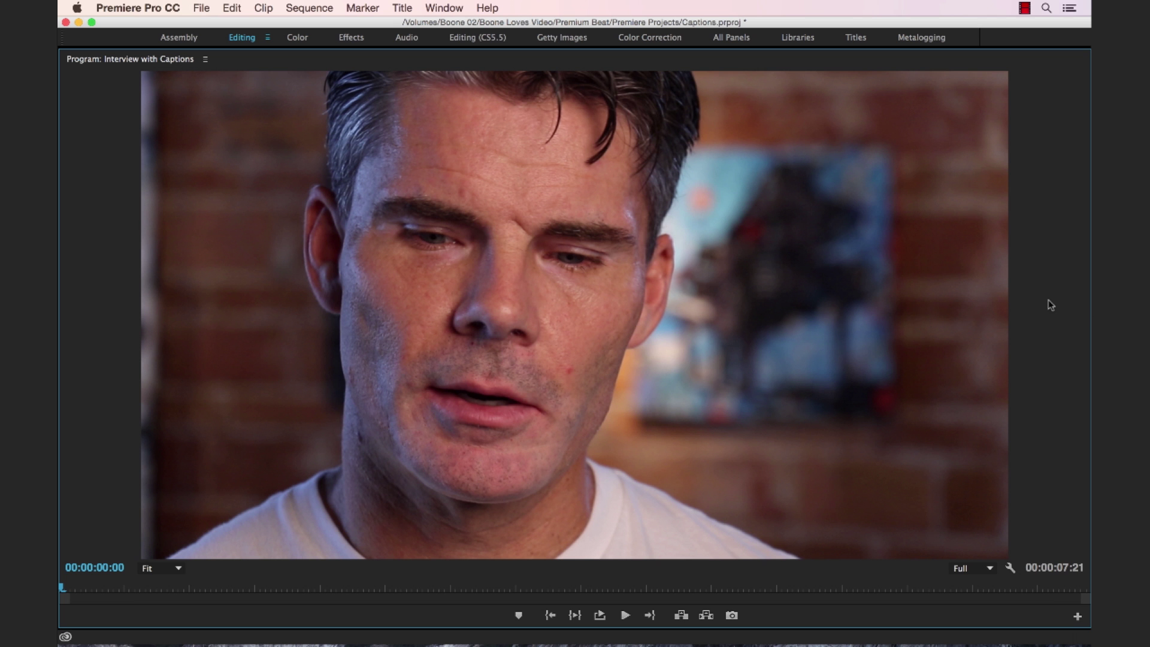
key("space")
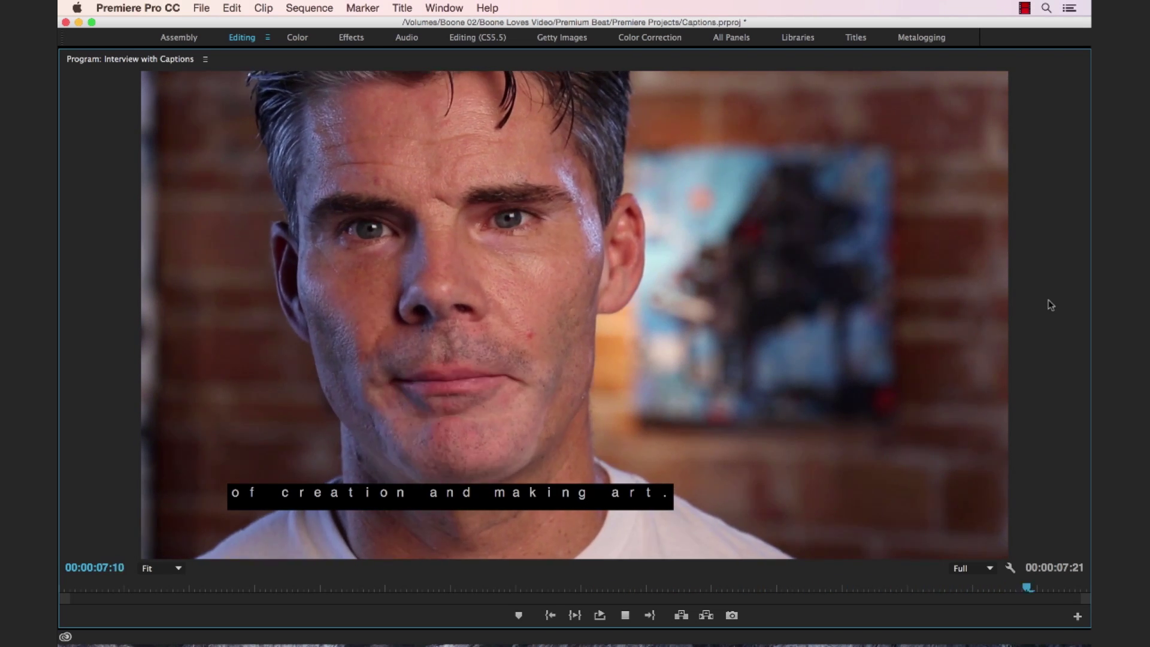
key("grave")
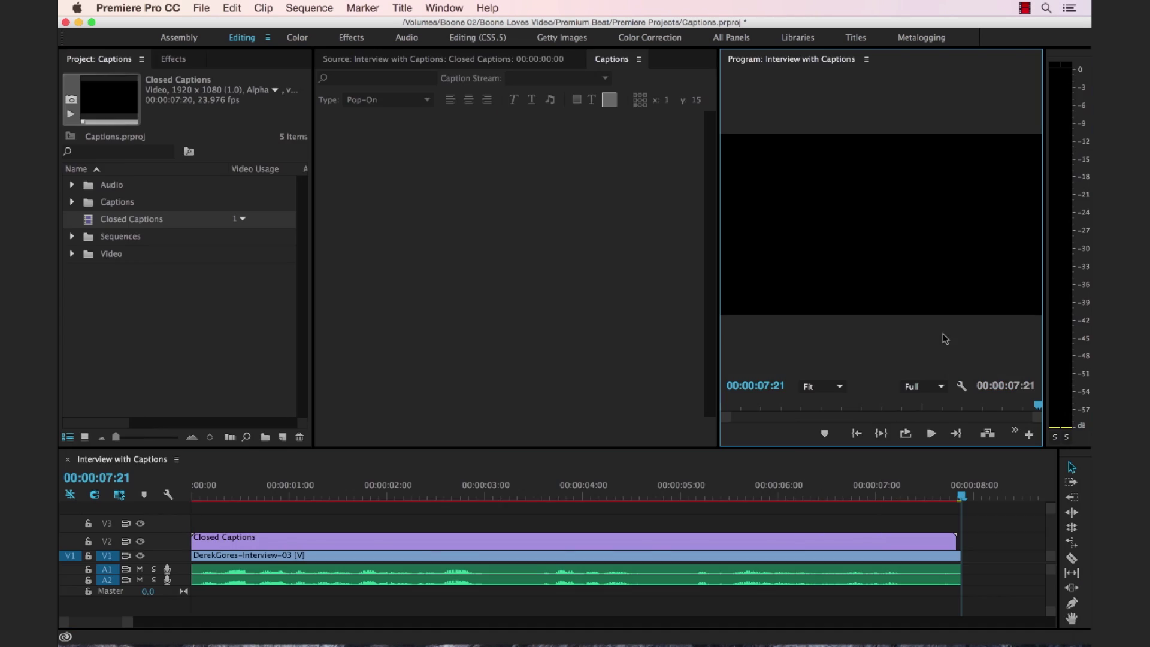
left_click(758, 494)
left_click(611, 494)
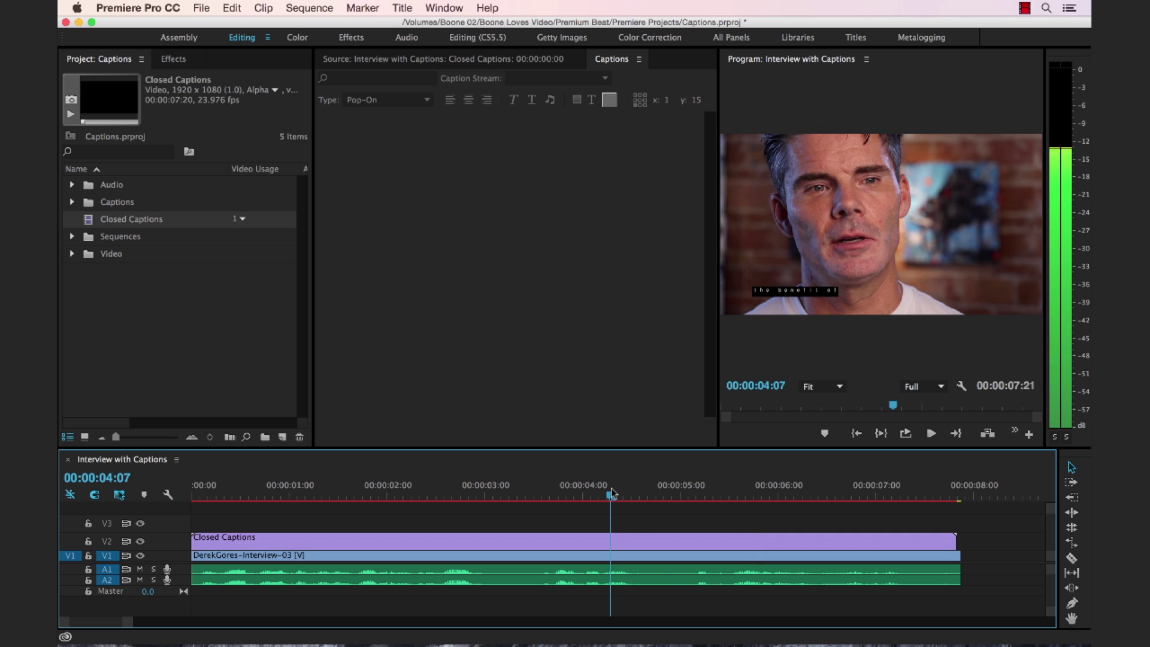
left_click(507, 544)
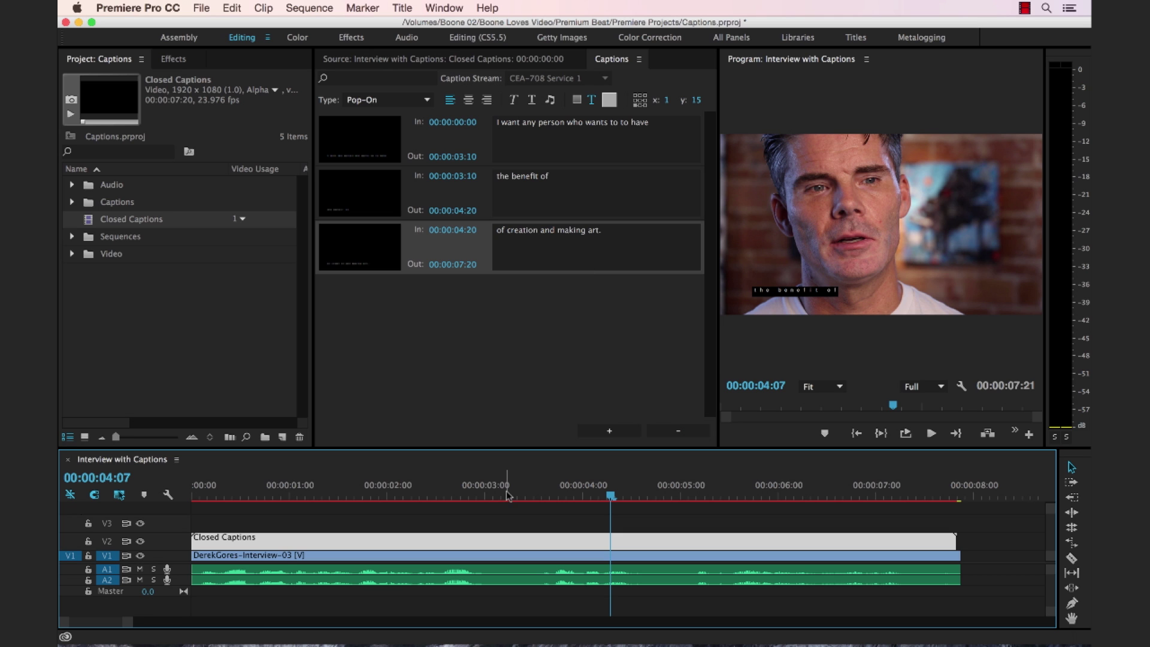
Step: Open Export Settings and keep captions exporting as a Scenarist .scc sidecar file at 29.97 fps DF
left_click(475, 526)
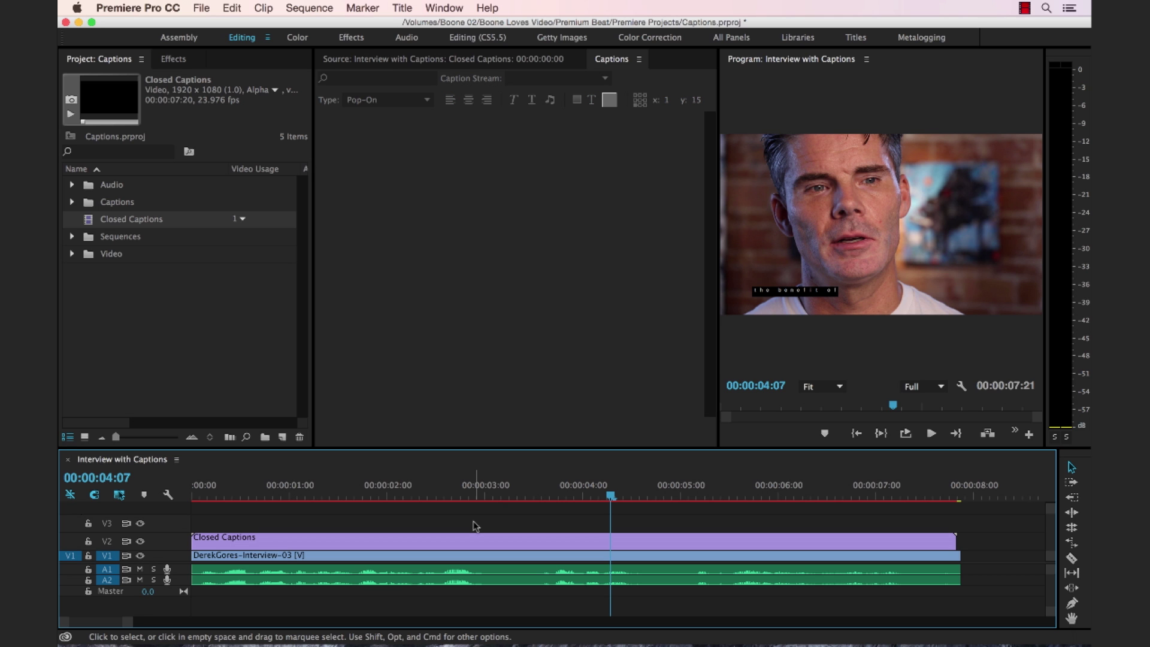
key("super+m")
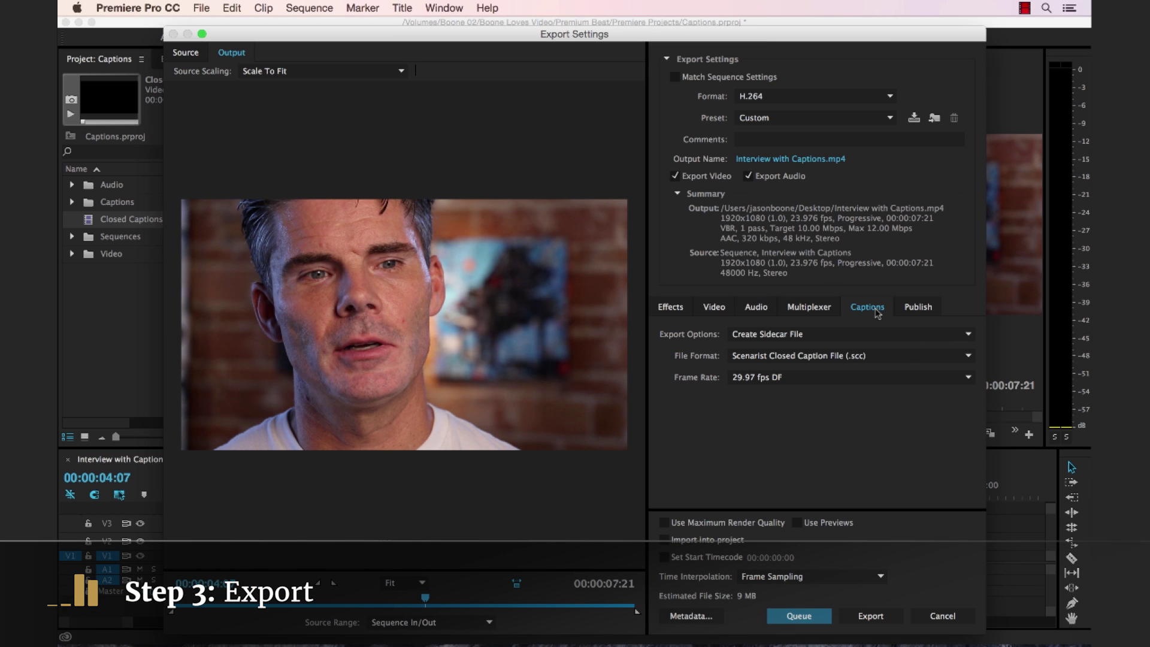
left_click(841, 334)
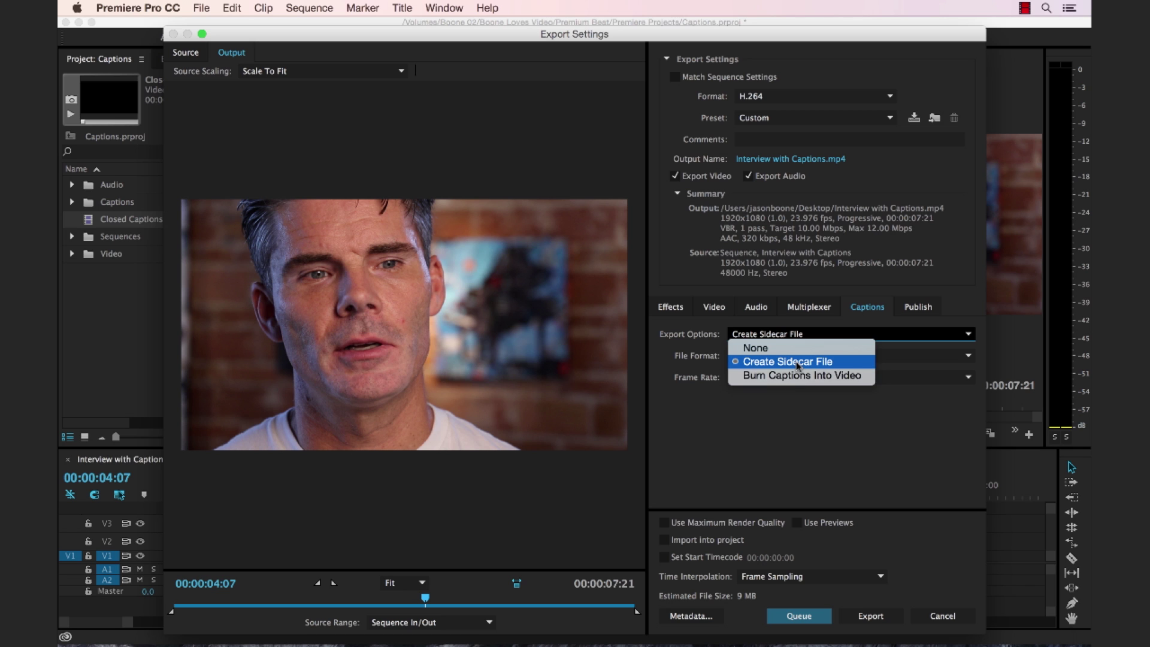
left_click(773, 414)
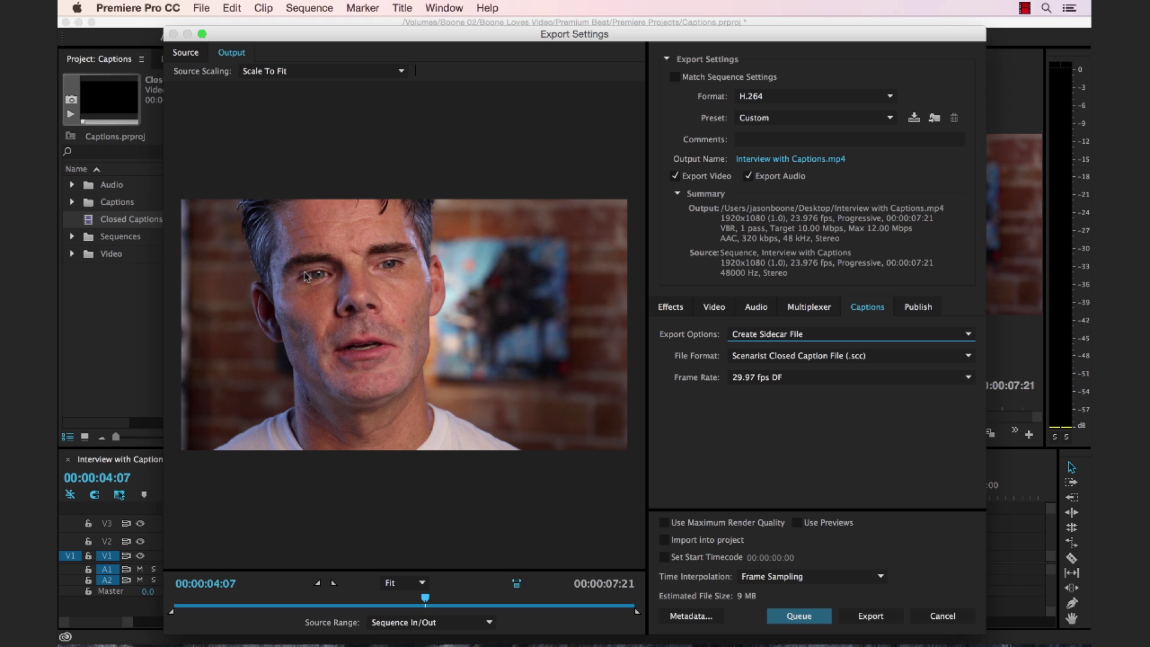
key("super+Tab")
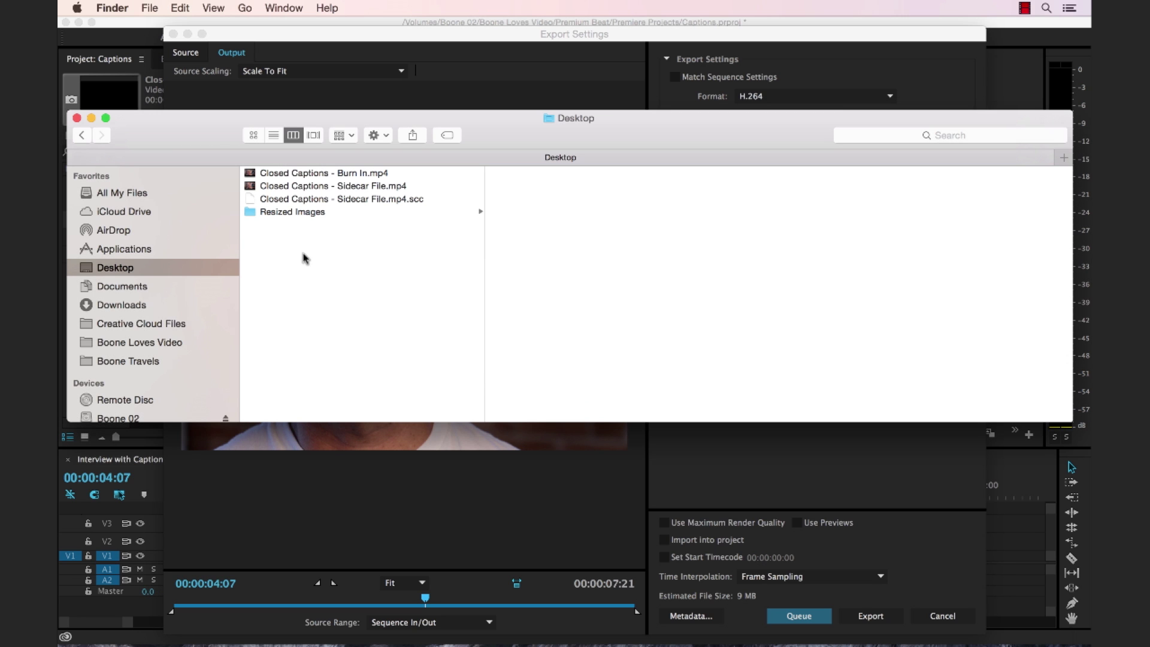
left_click(343, 172)
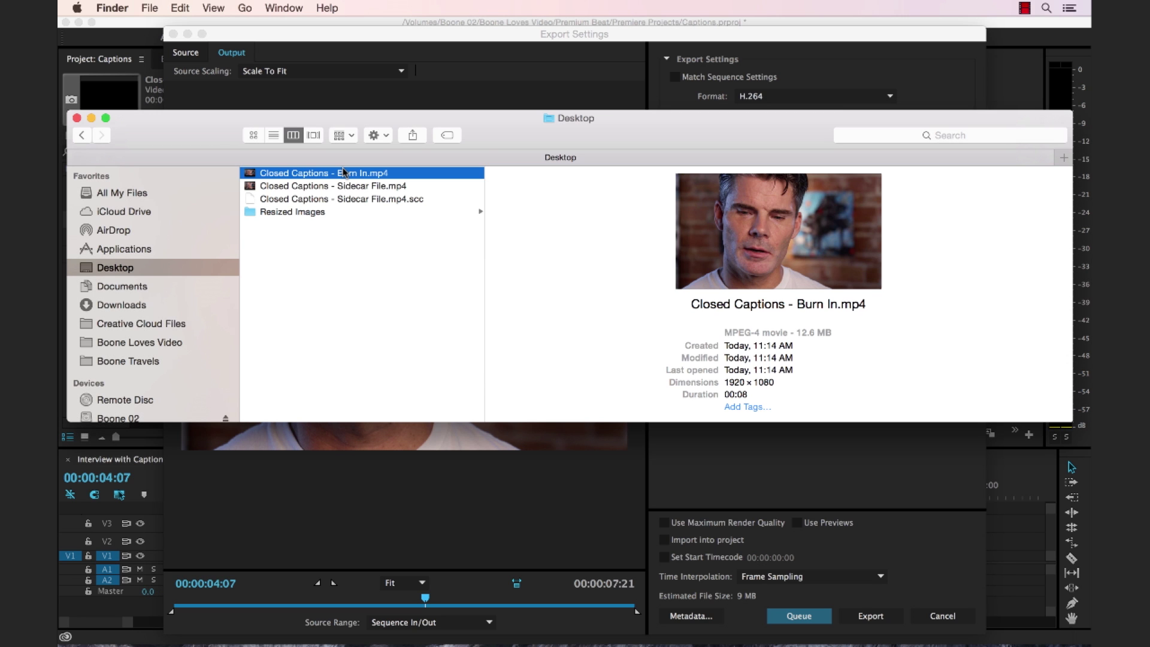
key("space")
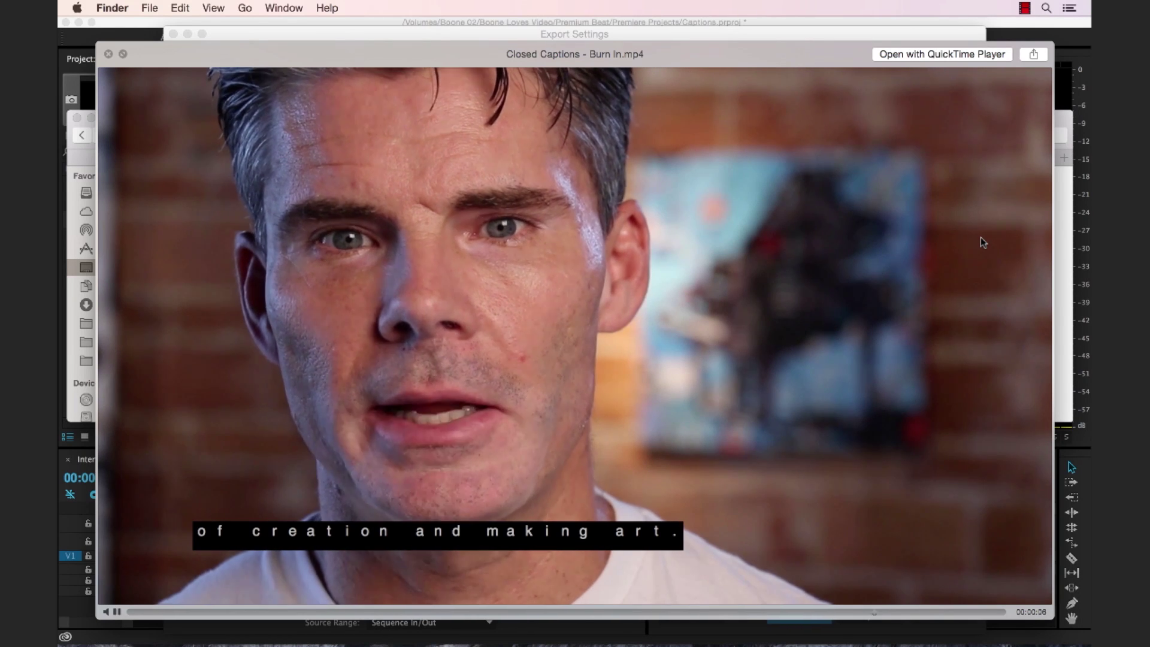
key("space")
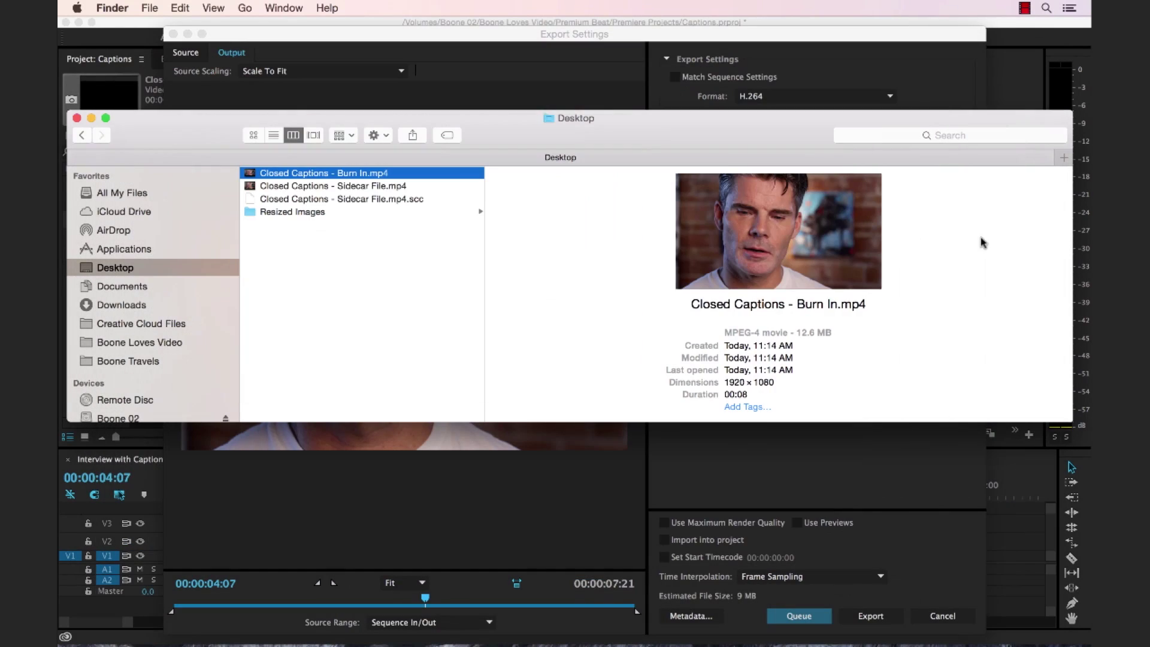
left_click(384, 187)
key("space")
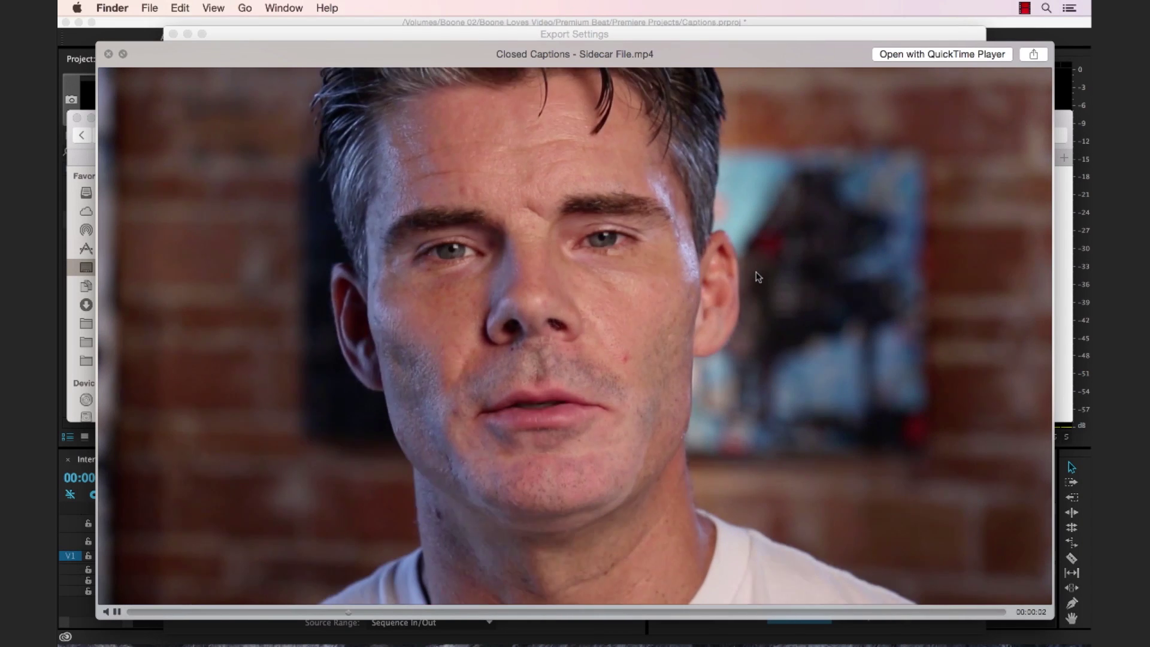
key("space")
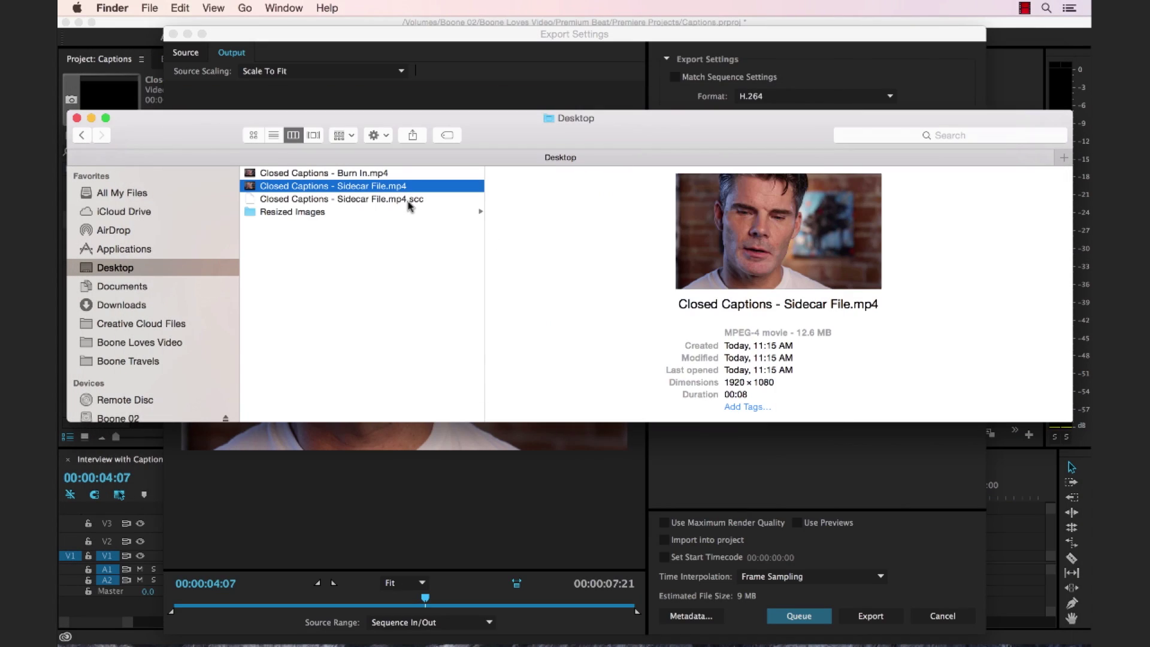
left_click(407, 200)
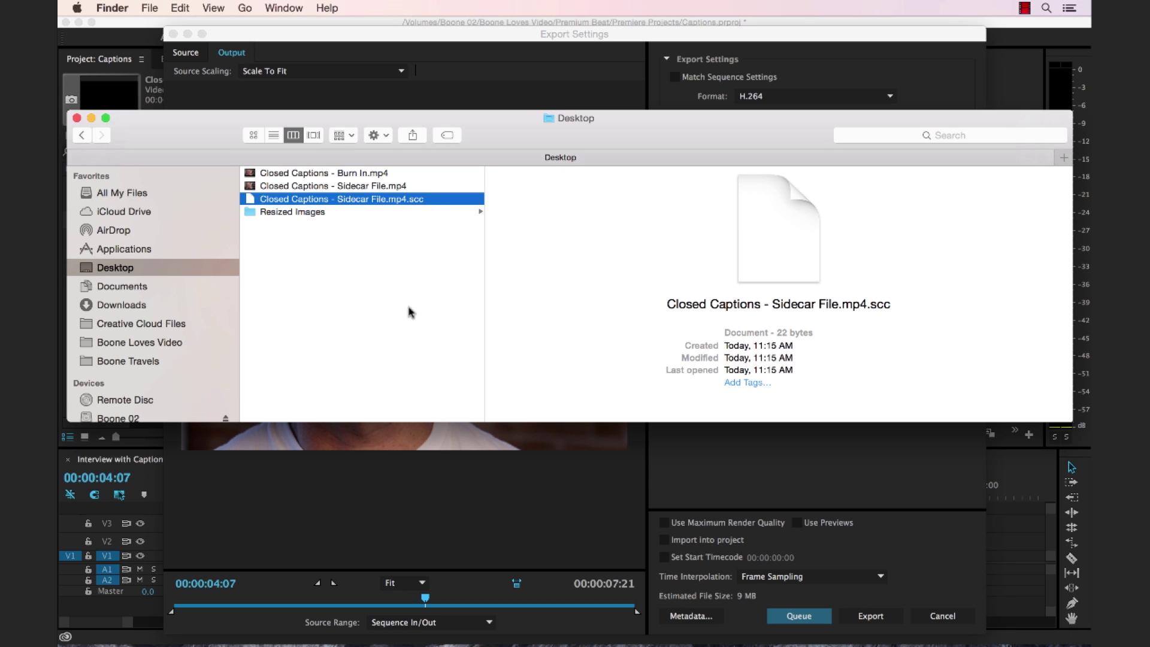
key("super+Tab")
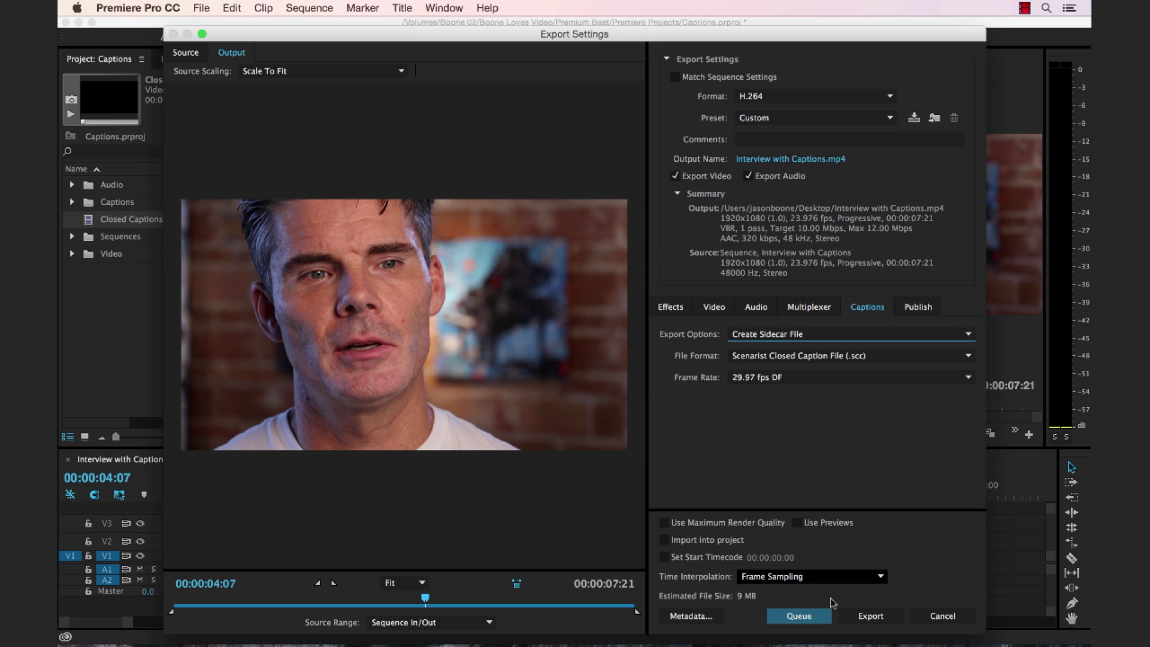
left_click(942, 616)
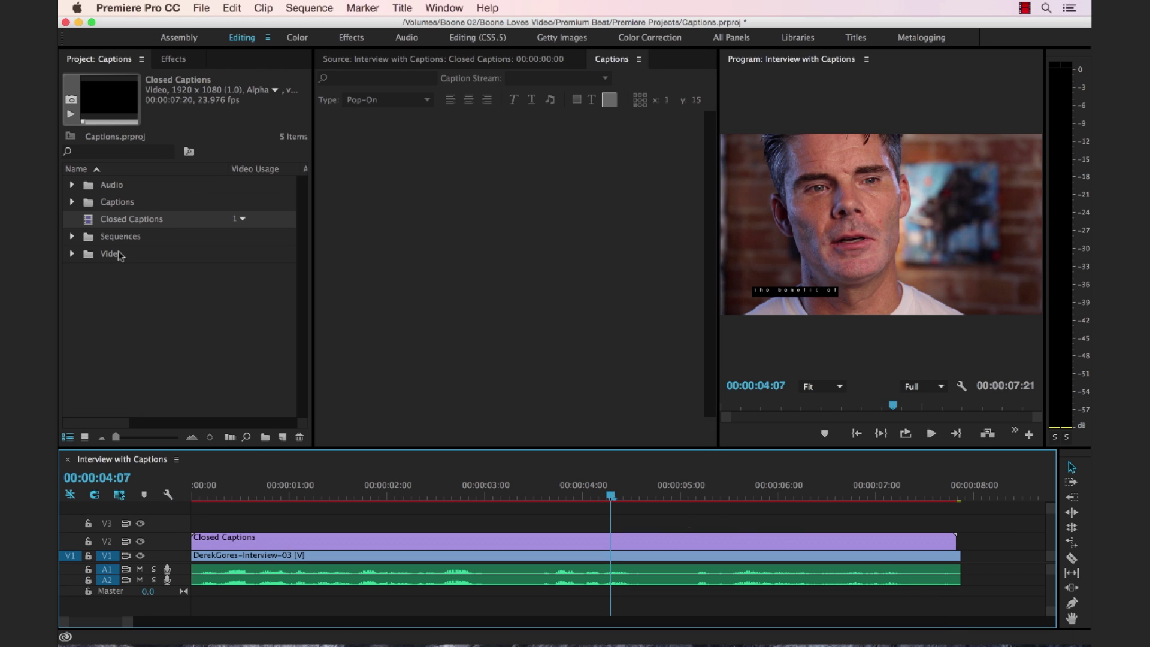
Step: Move Closed Captions into the Captions bin, delete it from V2, and place Open Captions on V2
left_click_drag(88, 220, 103, 206)
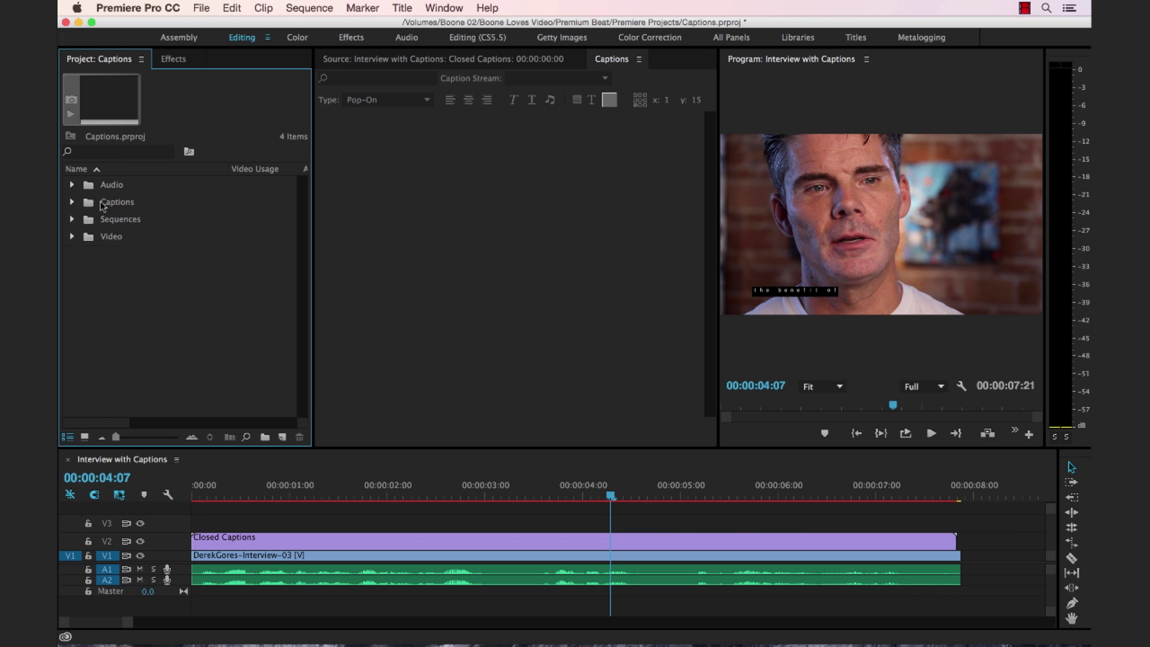
left_click(71, 203)
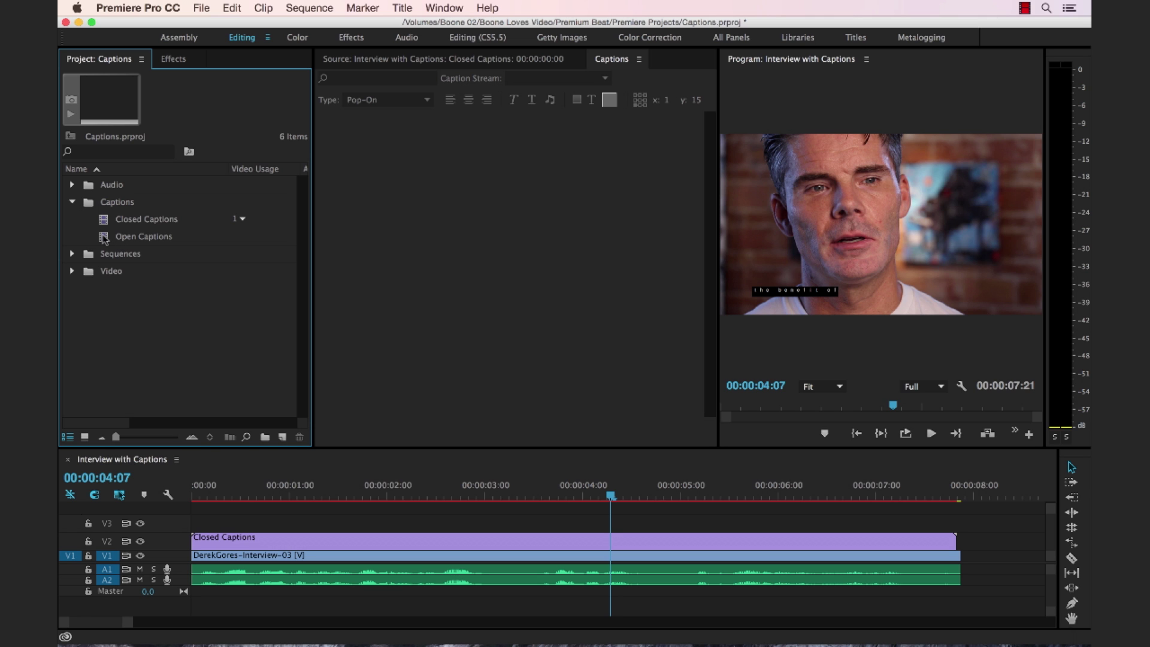
left_click(244, 542)
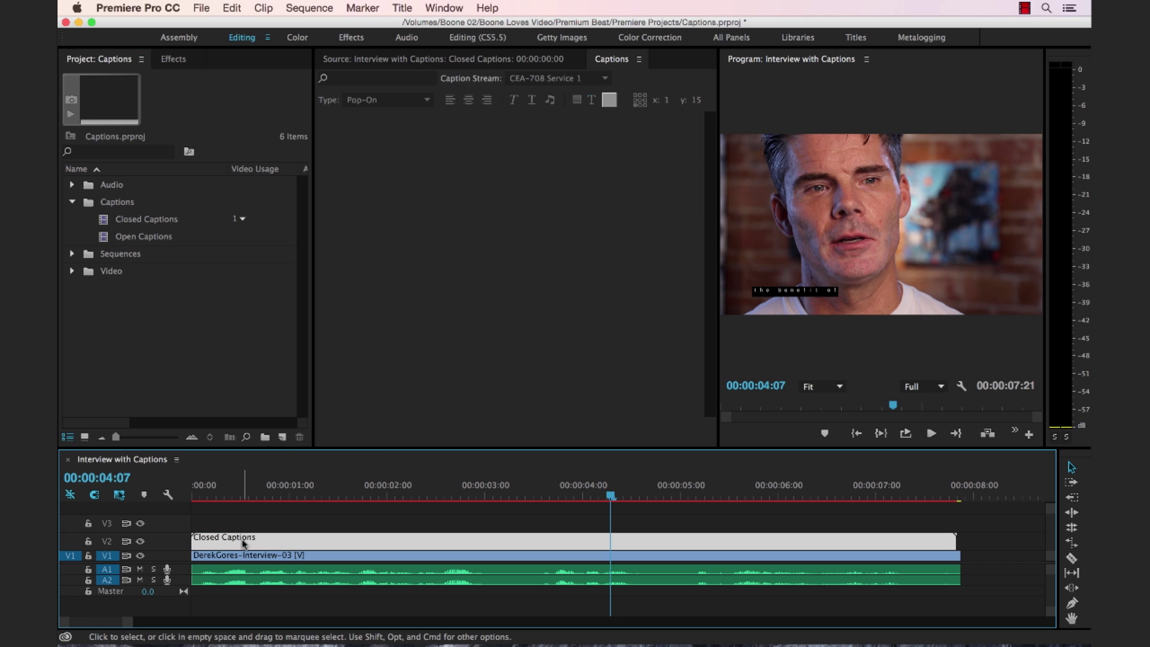
key("Delete")
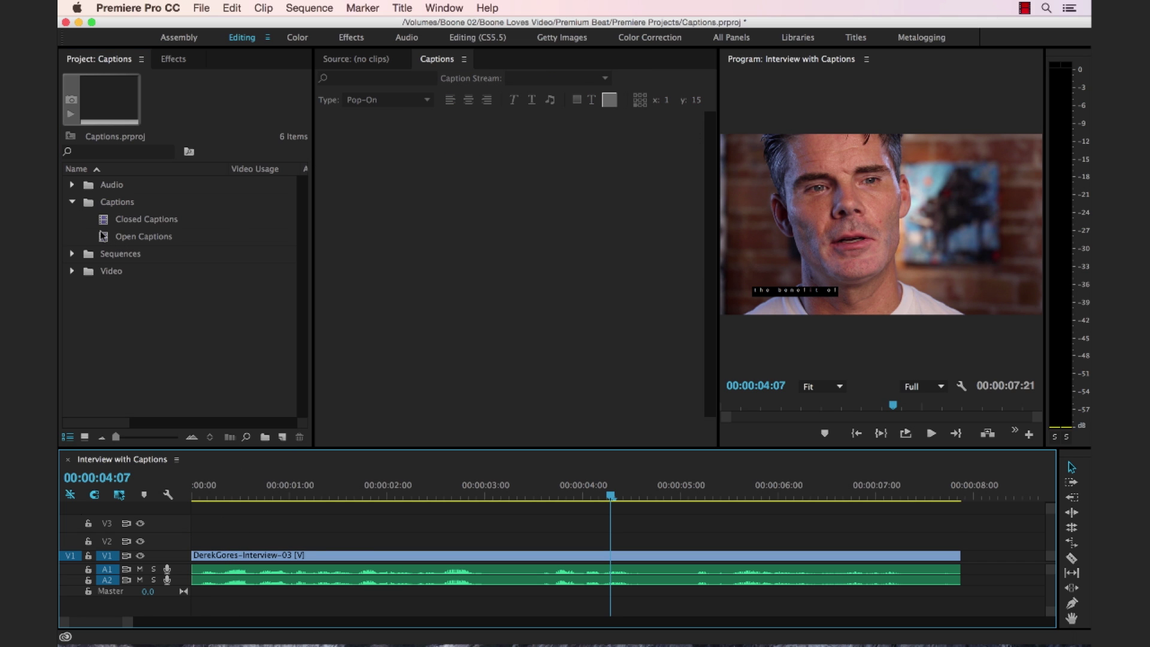
left_click_drag(103, 239, 160, 545)
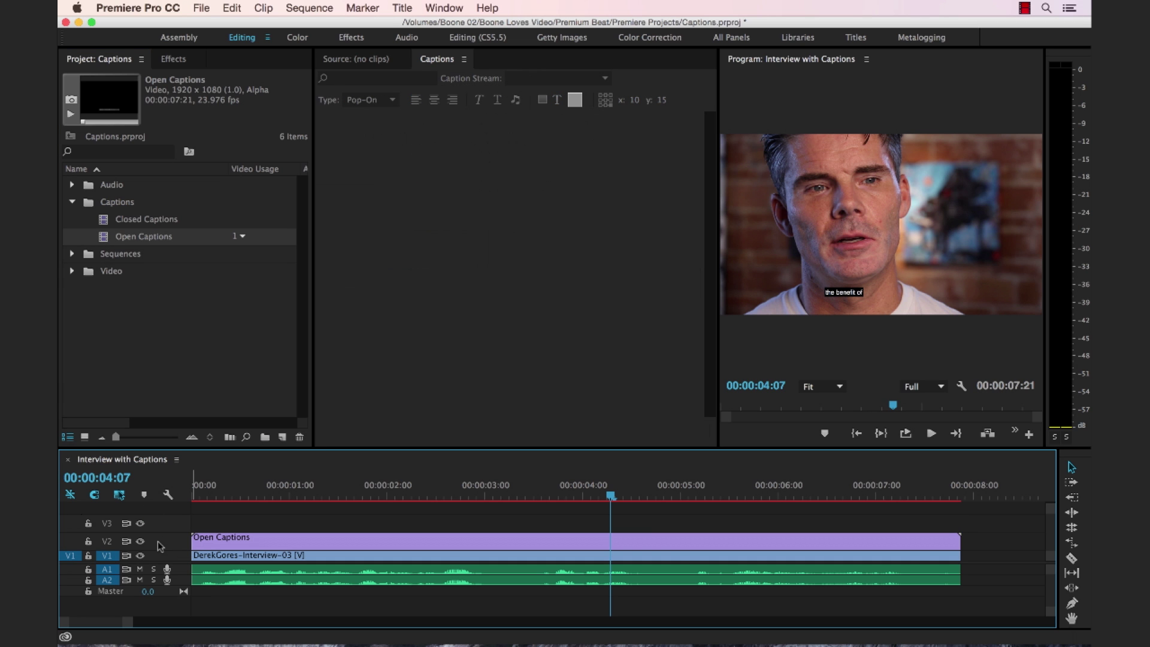
left_click(593, 544)
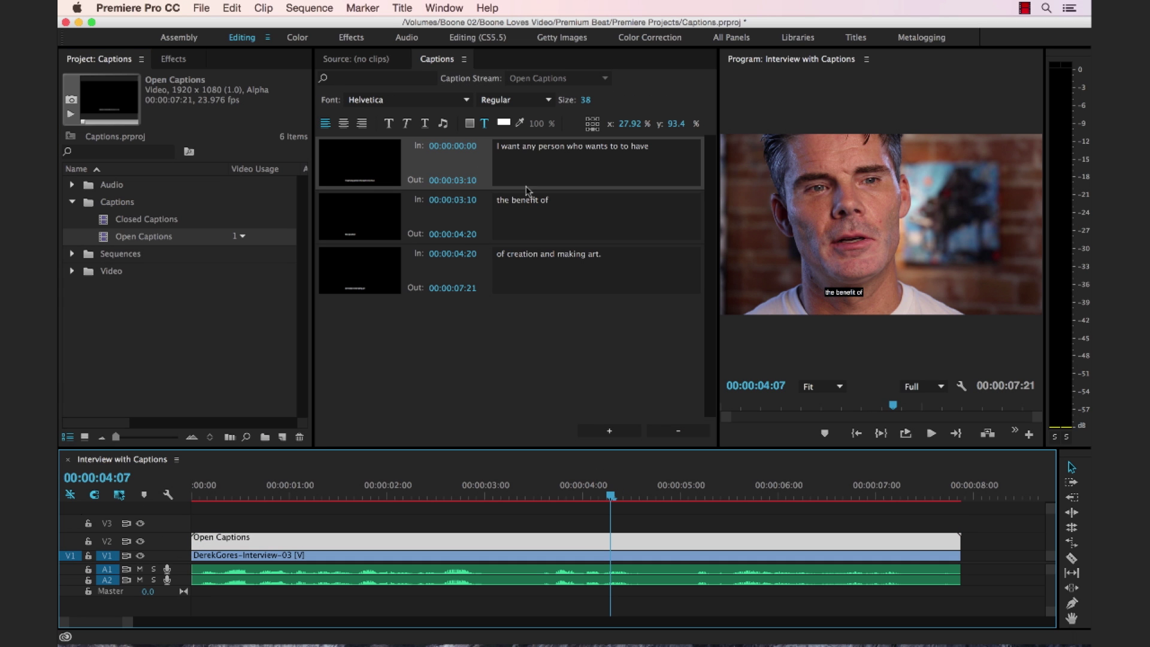
Step: Review the caption Font and Style lists, keeping Helvetica Regular at size 38
left_click(454, 101)
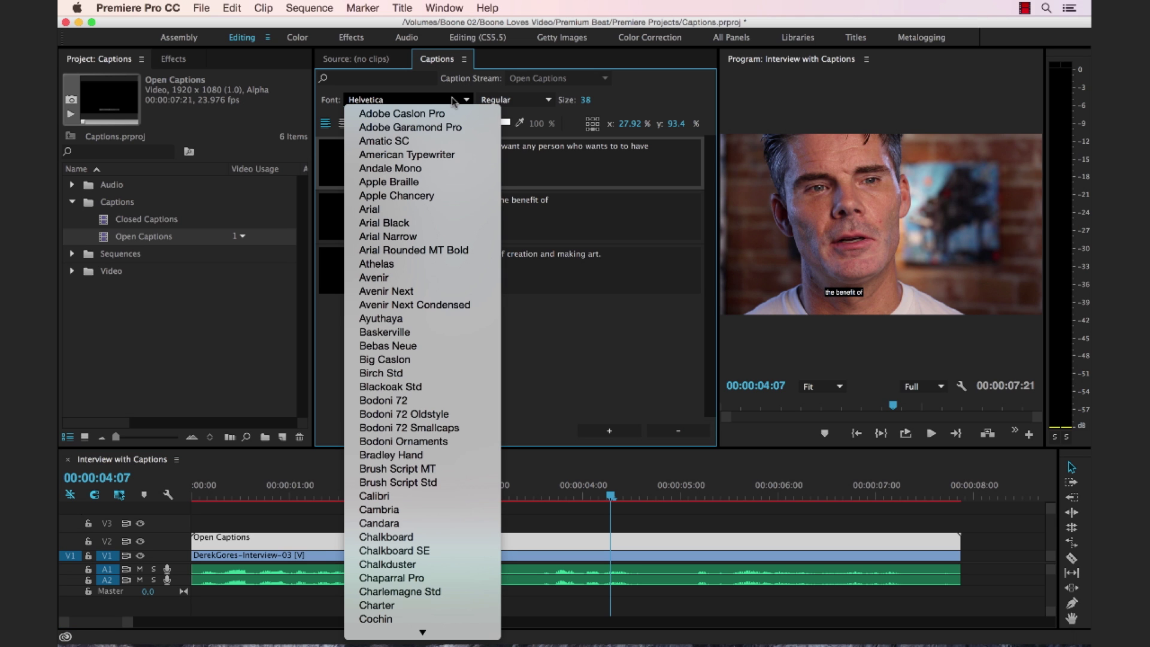
left_click(521, 100)
left_click(521, 101)
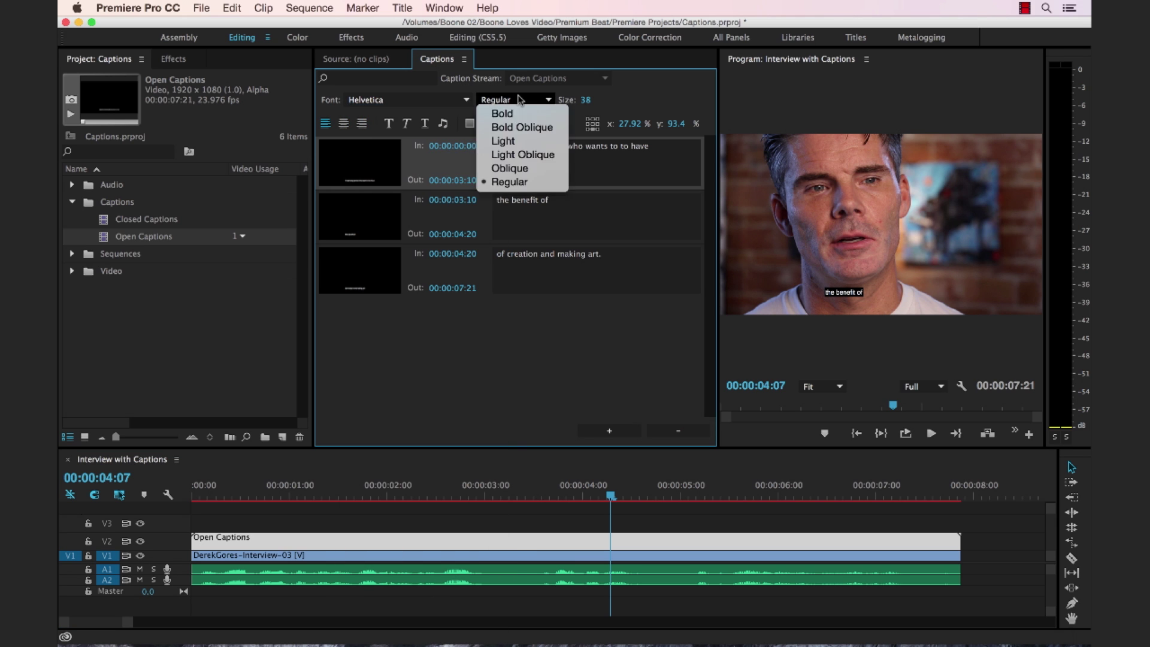
left_click(519, 349)
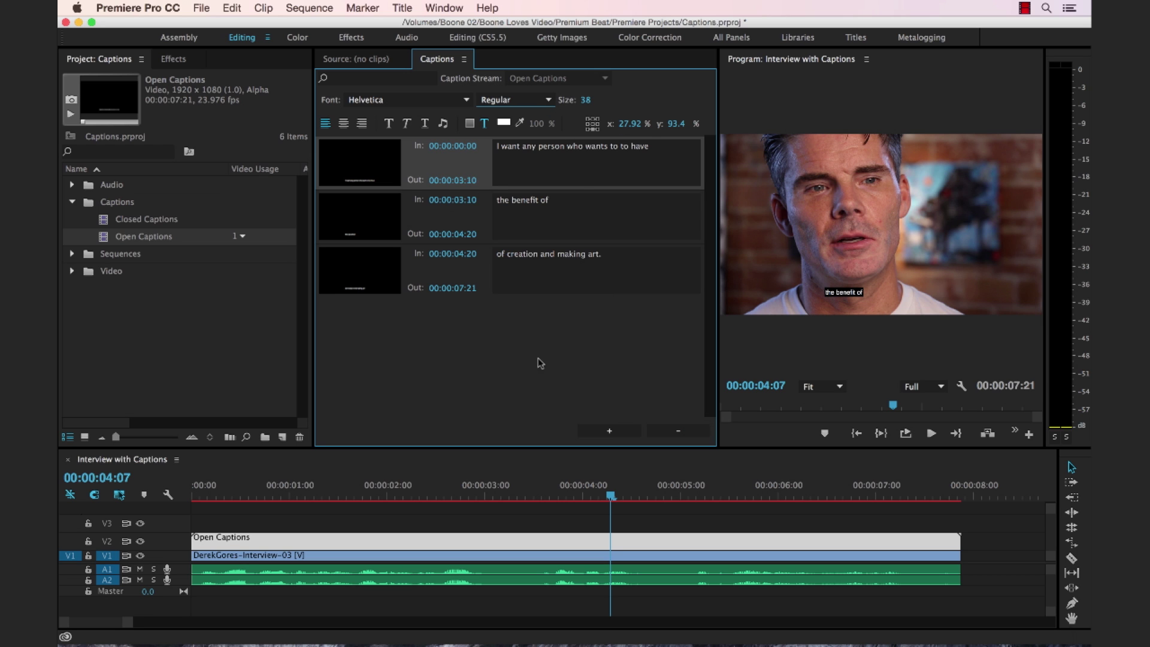
Step: Expand track V2 to show the three Open Captions blocks as separate segments
double_click(183, 543)
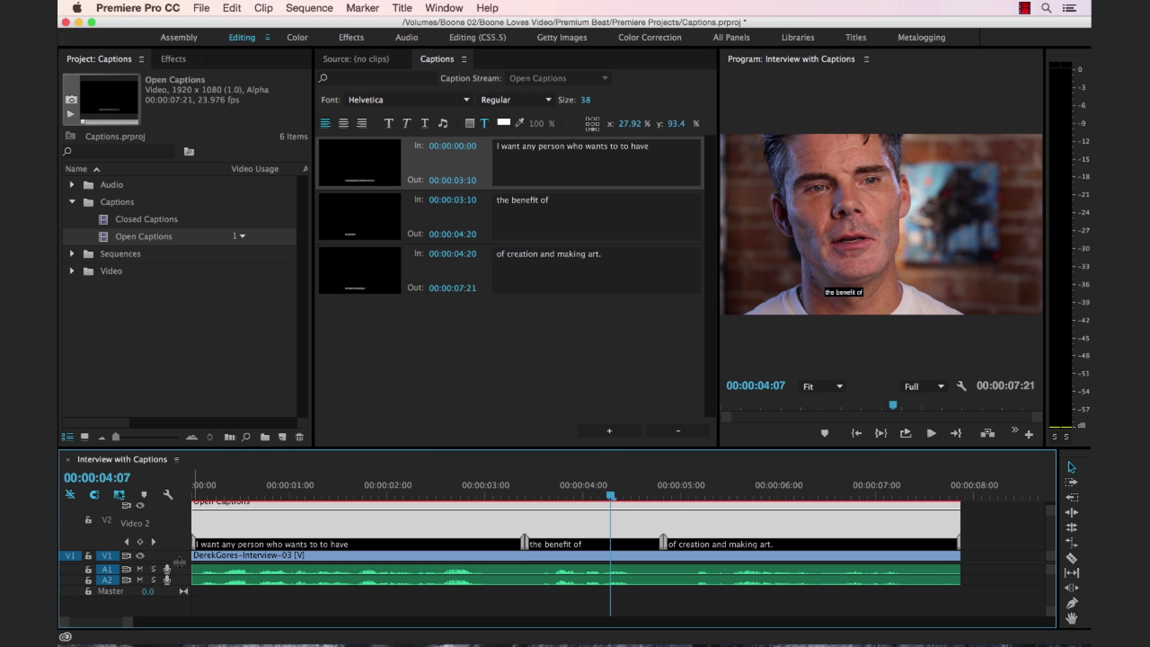
scroll(179, 561, "up", 1)
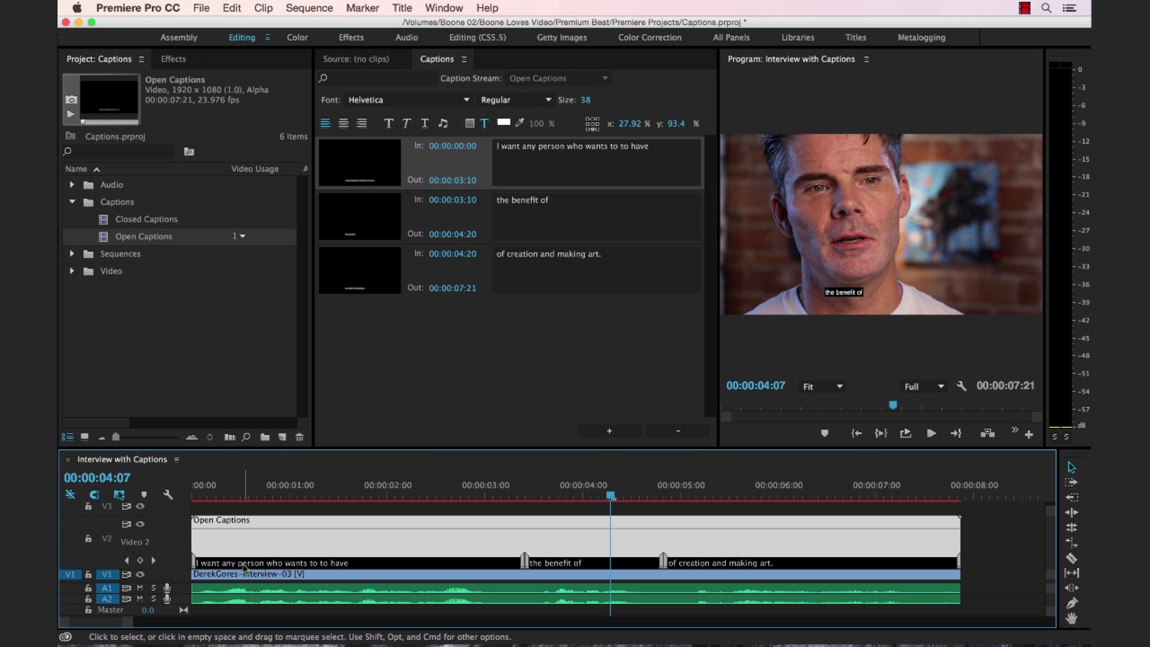